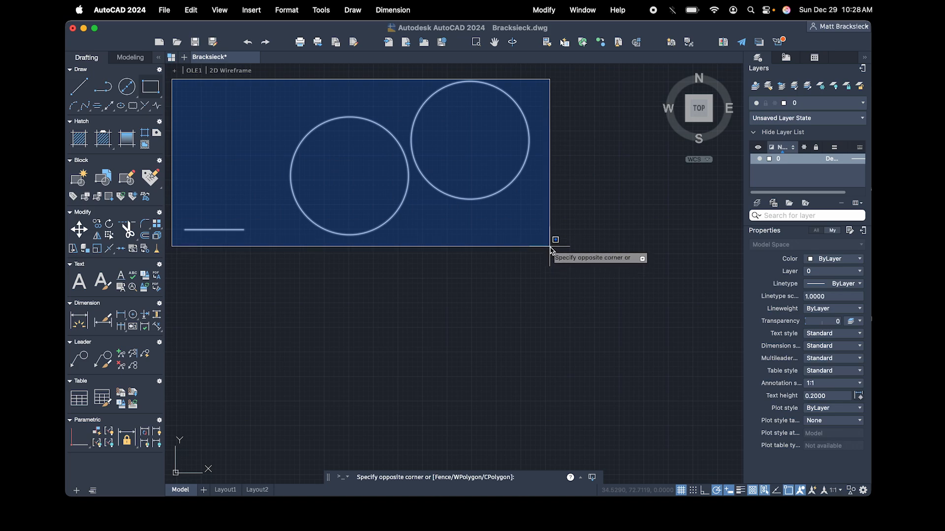
- Delete the line and both circles with a window selection, and undo the deletion
{"action": "left_click", "coordinate": [549, 247]}
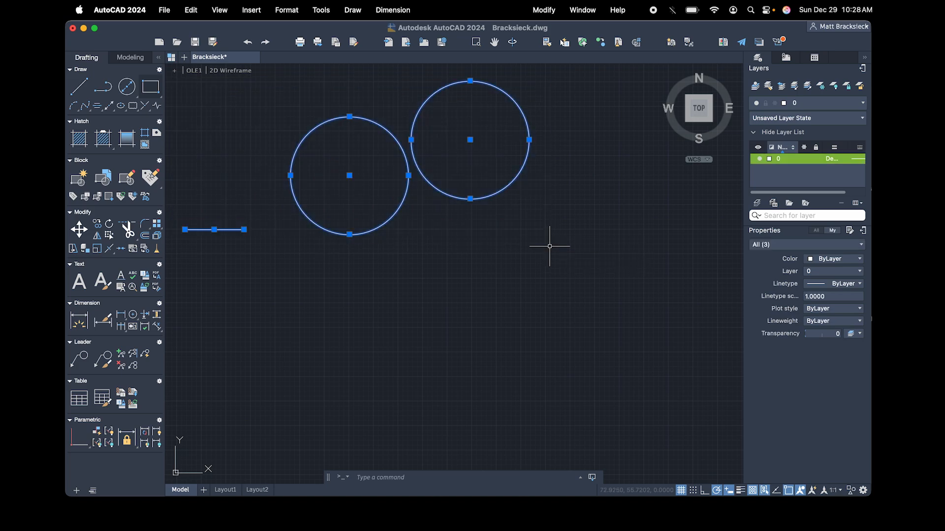
{"action": "key", "text": "Delete"}
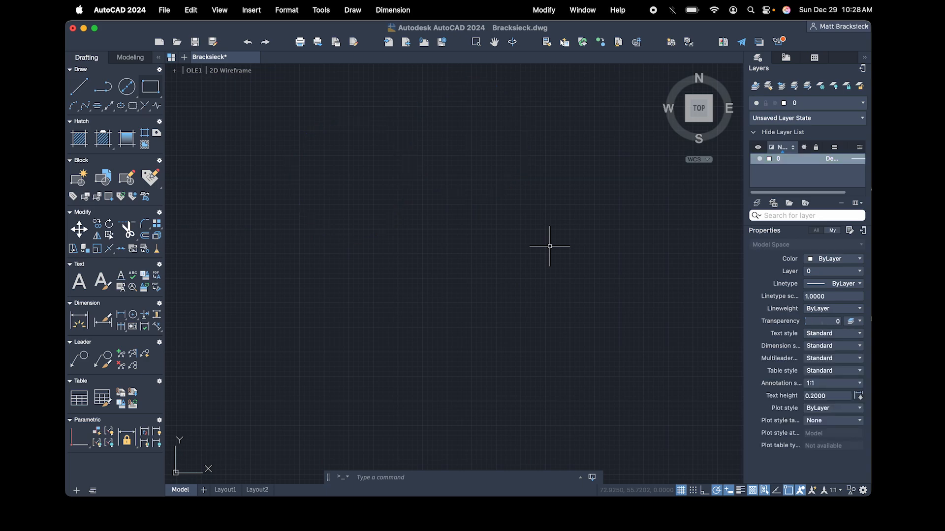
{"action": "key", "text": "super+z"}
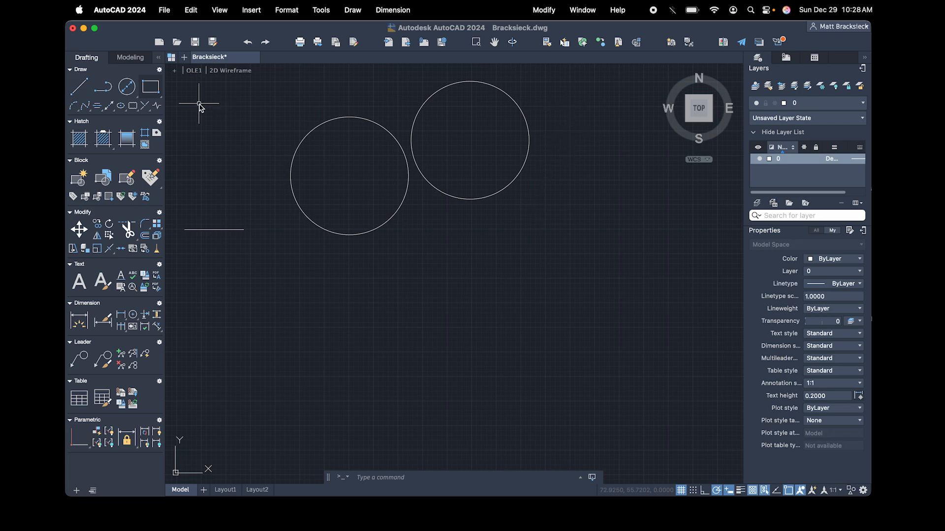
{"action": "left_click", "coordinate": [175, 90]}
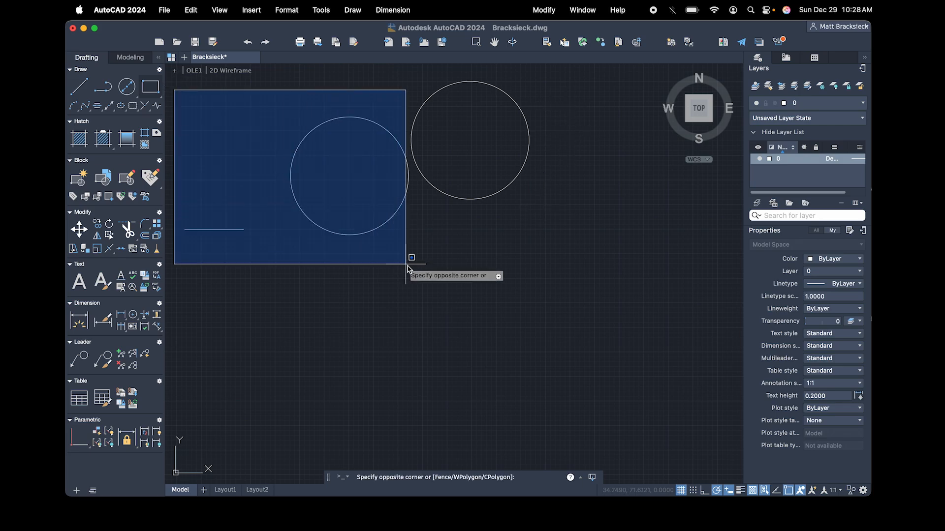
{"action": "left_click", "coordinate": [585, 330]}
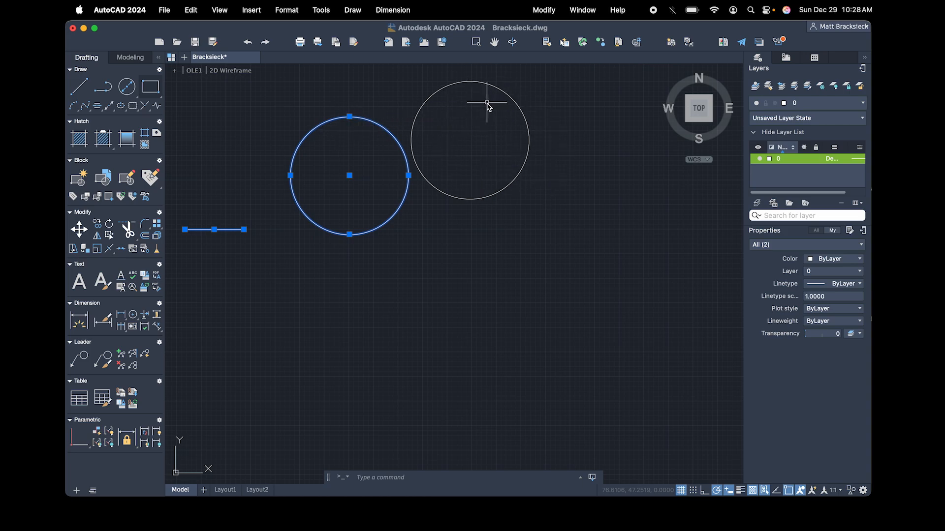
{"action": "key", "text": "Escape"}
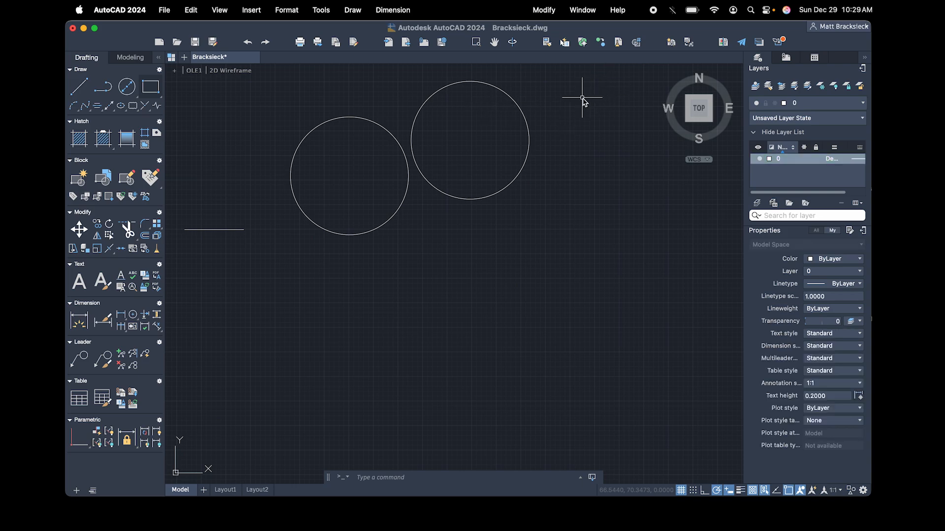
- Delete the line and both circles with a crossing selection
{"action": "left_click", "coordinate": [571, 120]}
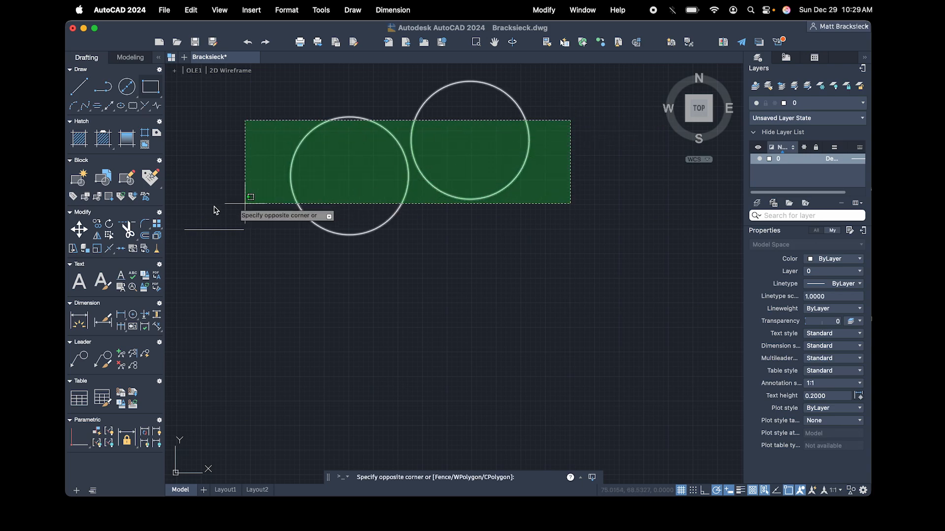
{"action": "left_click", "coordinate": [174, 255]}
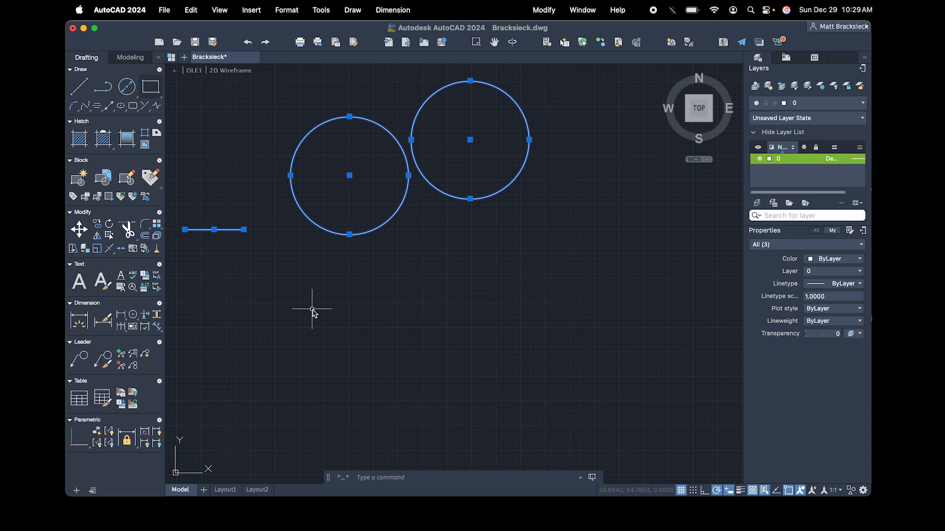
{"action": "key", "text": "Delete"}
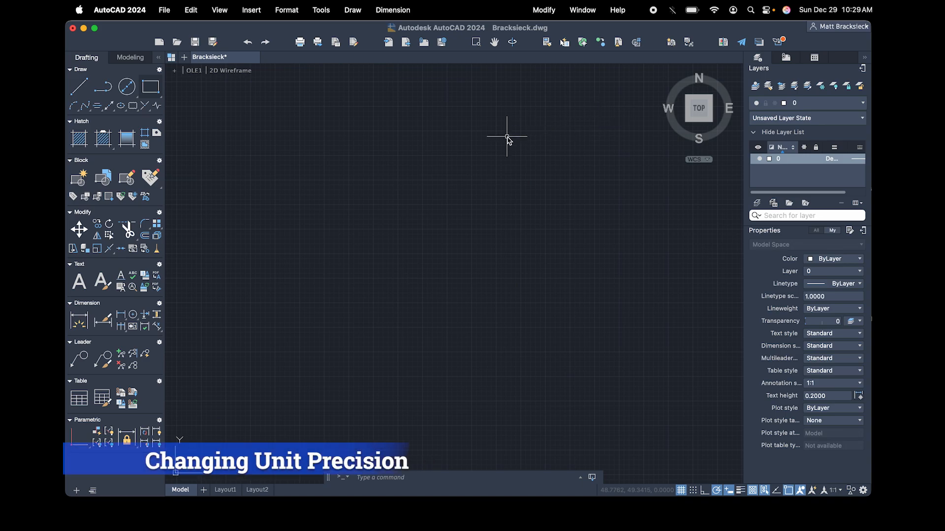
- Set the length precision of the drawing units to 0.00 with the UNITS command
{"action": "left_click", "coordinate": [453, 477]}
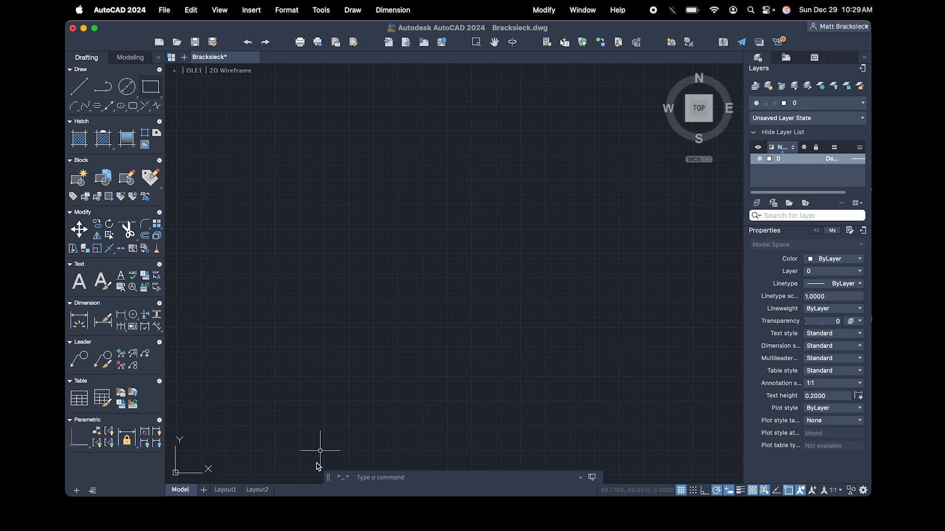
{"action": "left_click", "coordinate": [399, 478]}
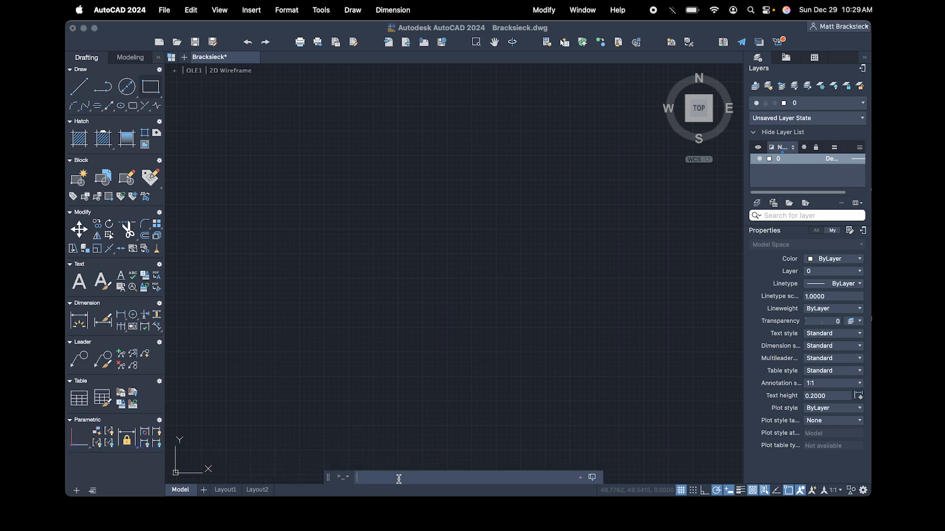
{"action": "type", "text": "units"}
{"action": "key", "text": "Return"}
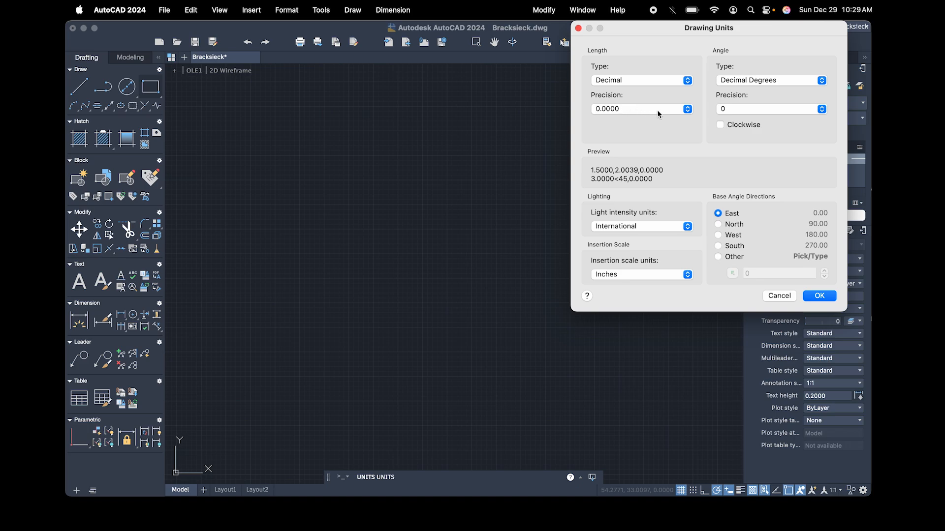
{"action": "left_click", "coordinate": [688, 109]}
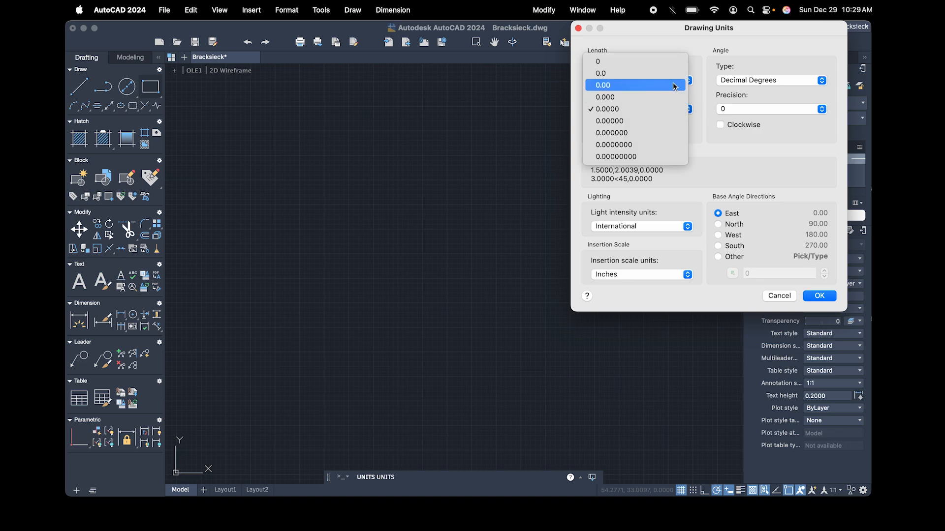
{"action": "left_click", "coordinate": [673, 85]}
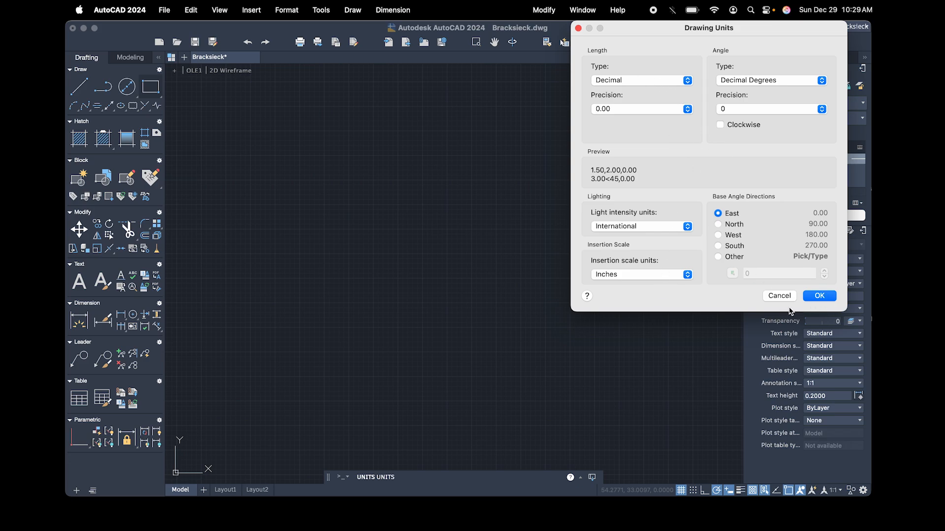
{"action": "left_click", "coordinate": [819, 296]}
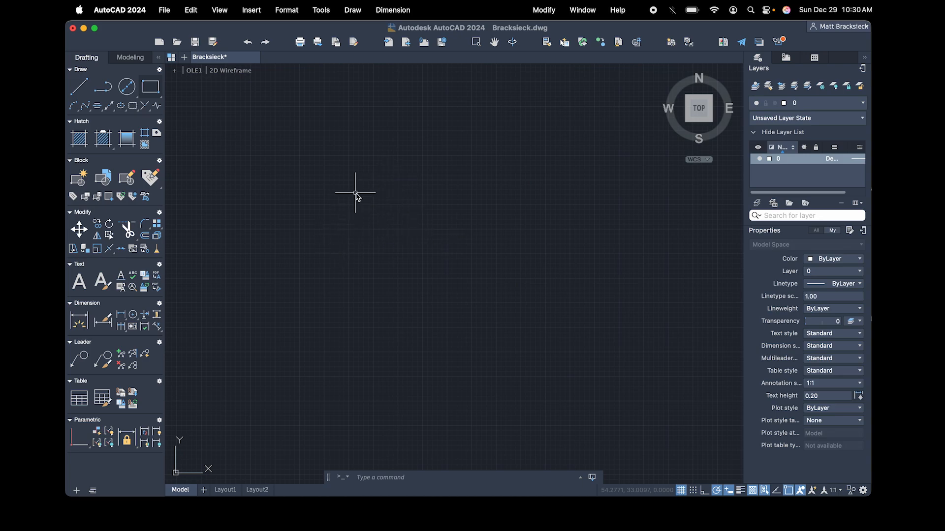
- Switch to Chrome, detach the AutoCAD Packet 1 document into its own window and narrow it to about half the screen
{"action": "key", "text": "super+Tab"}
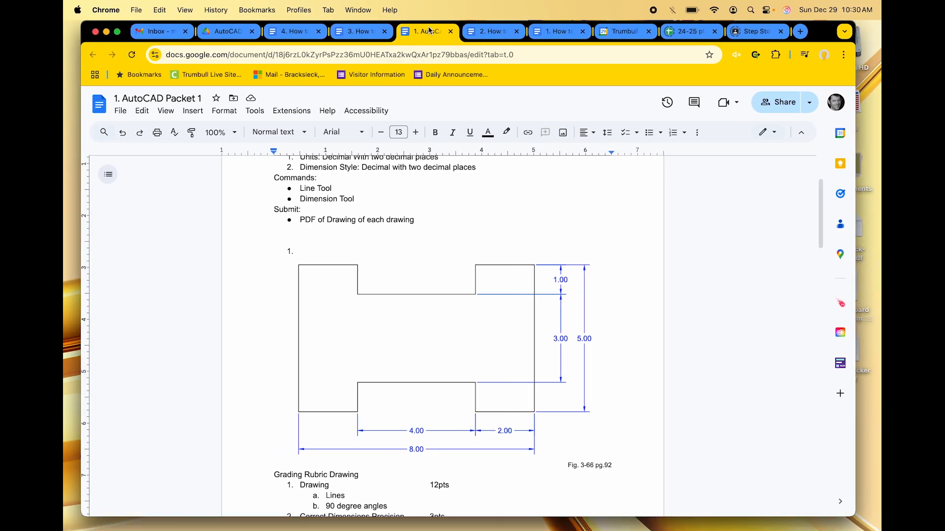
{"action": "left_click_drag", "start_coordinate": [428, 31], "coordinate": [501, 98]}
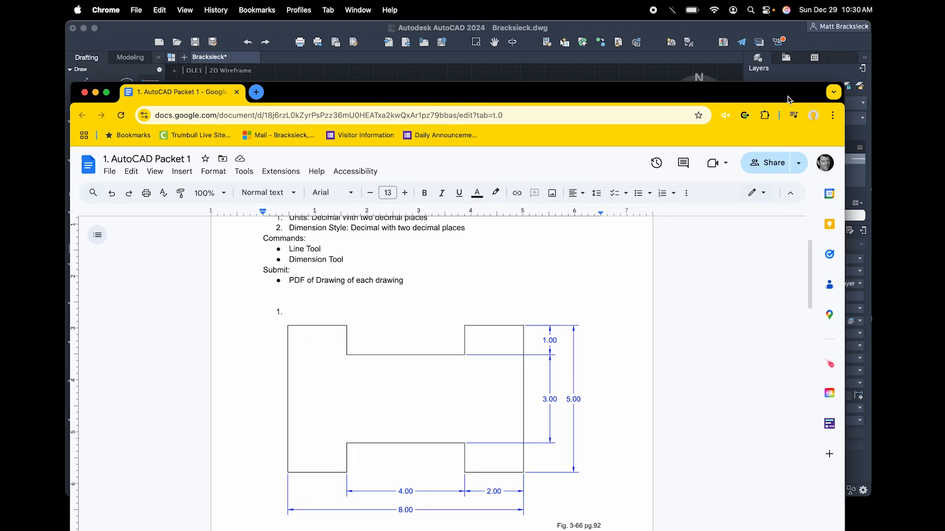
{"action": "left_click_drag", "start_coordinate": [782, 93], "coordinate": [776, 32]}
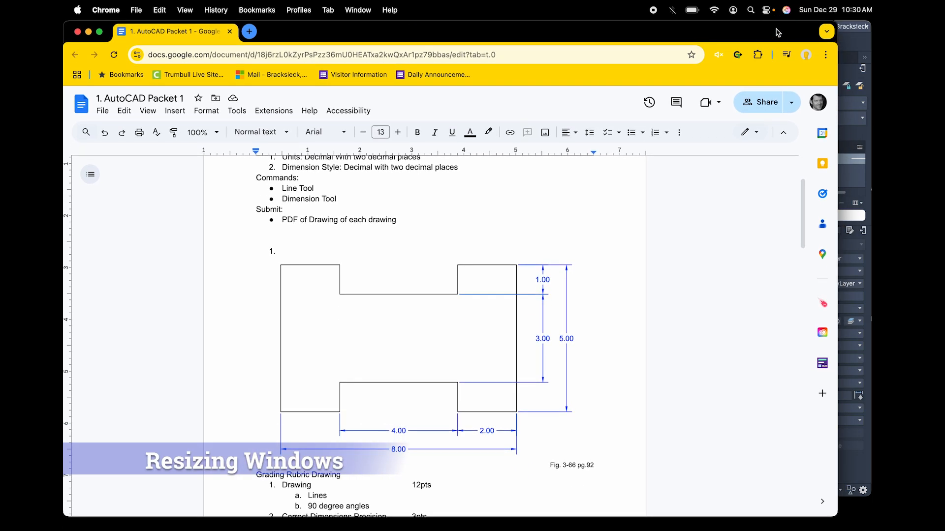
{"action": "mouse_move", "coordinate": [840, 185]}
{"action": "left_mouse_down"}
{"action": "mouse_move", "coordinate": [421, 202]}
{"action": "mouse_move", "coordinate": [431, 202]}
{"action": "left_mouse_up"}
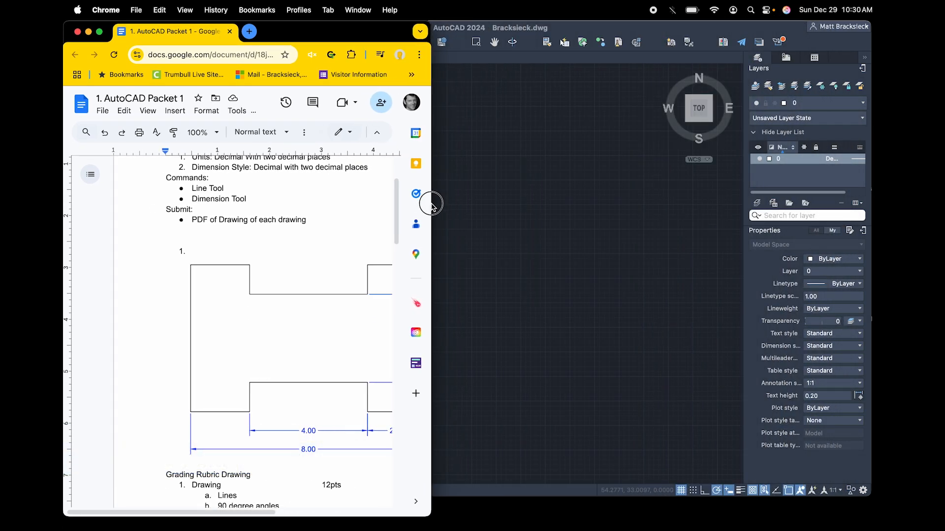
{"action": "right_click", "coordinate": [301, 277]}
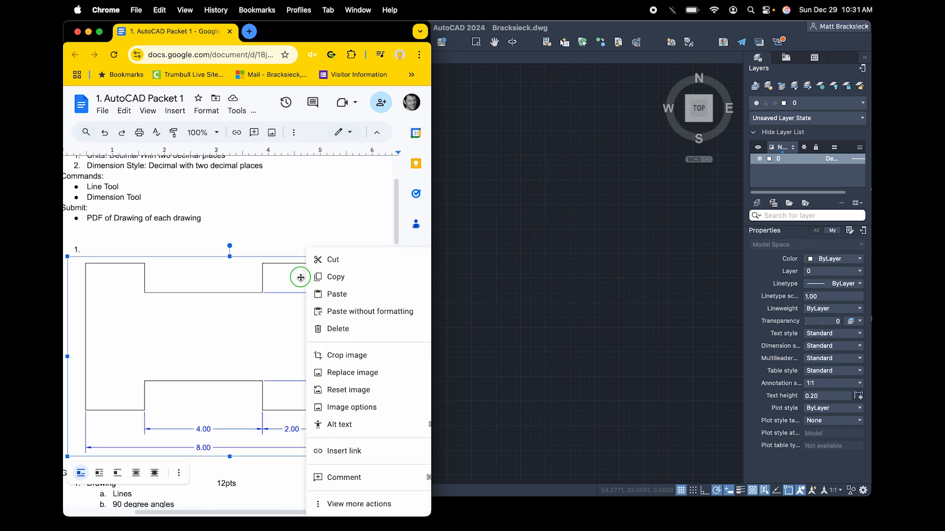
- Switch to AutoCAD, narrow its window to sit beside the reference document, and collapse the Layers and Properties palettes
{"action": "left_click", "coordinate": [580, 210]}
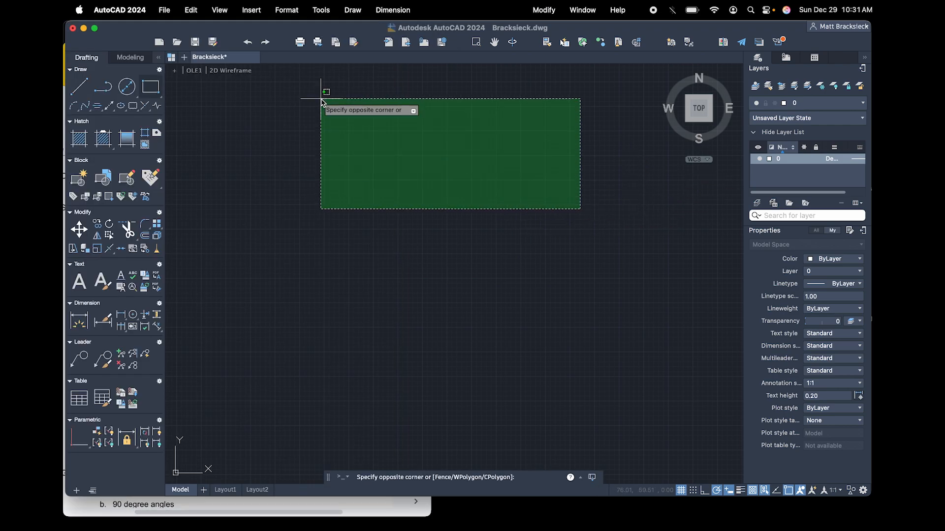
{"action": "left_click", "coordinate": [254, 88]}
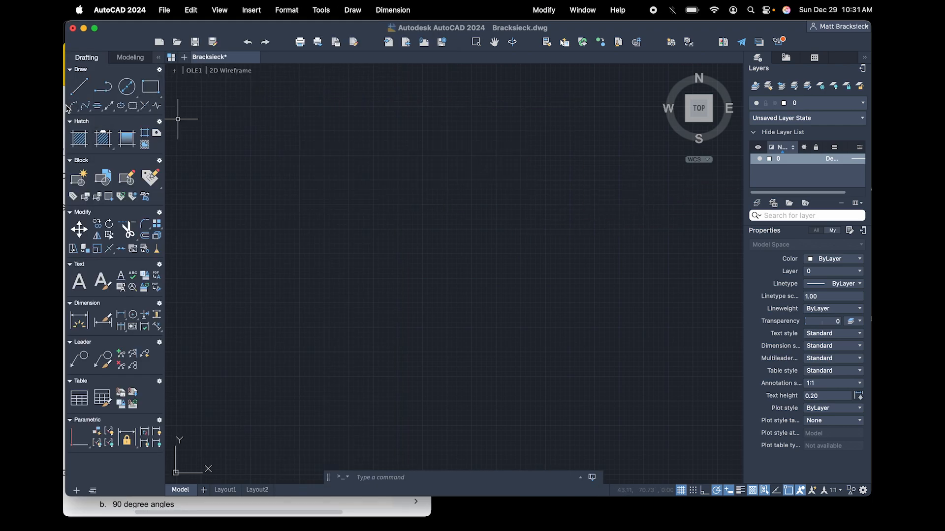
{"action": "left_click_drag", "start_coordinate": [67, 108], "coordinate": [407, 142]}
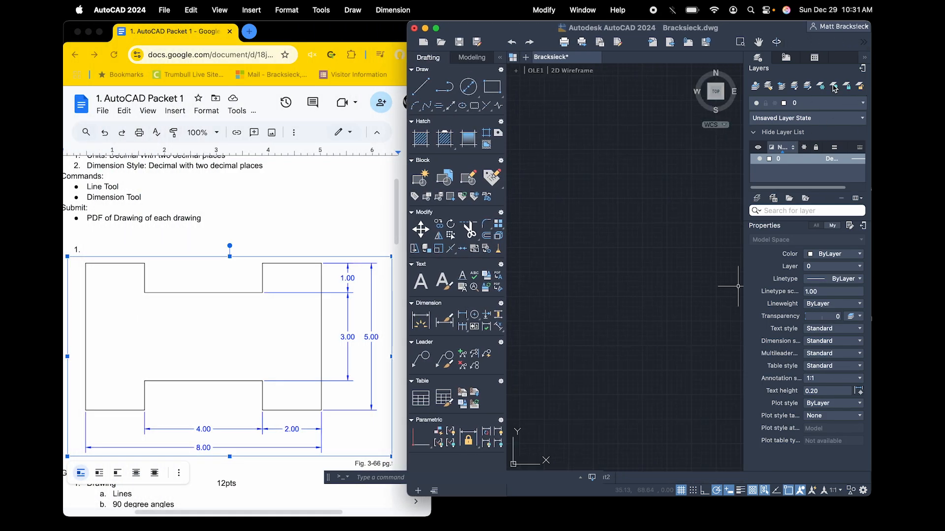
{"action": "left_click", "coordinate": [866, 59]}
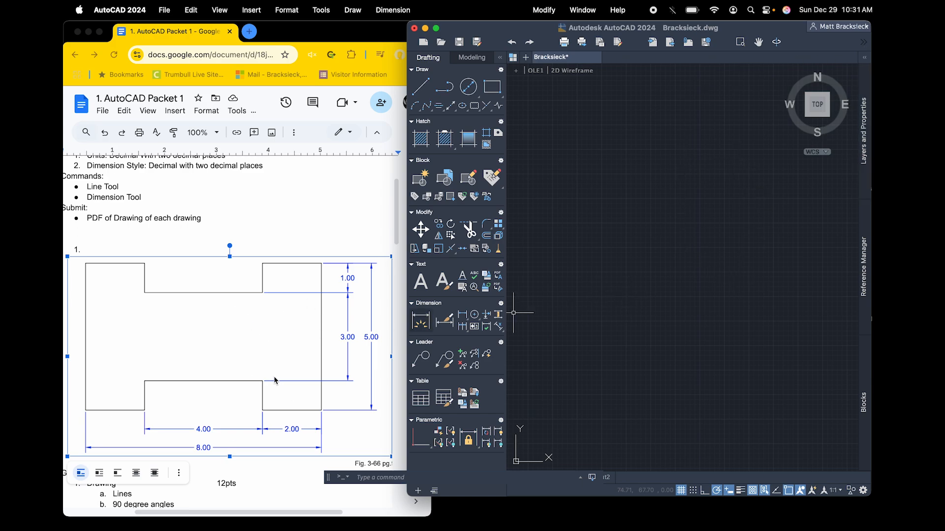
- Start the part's outline with connected lines: 2 units to the right, 1 unit down and 4 units to the right
{"action": "scroll", "coordinate": [274, 380], "scroll_direction": "up", "scroll_amount": 1}
{"action": "scroll", "coordinate": [274, 381], "scroll_direction": "left", "scroll_amount": 1}
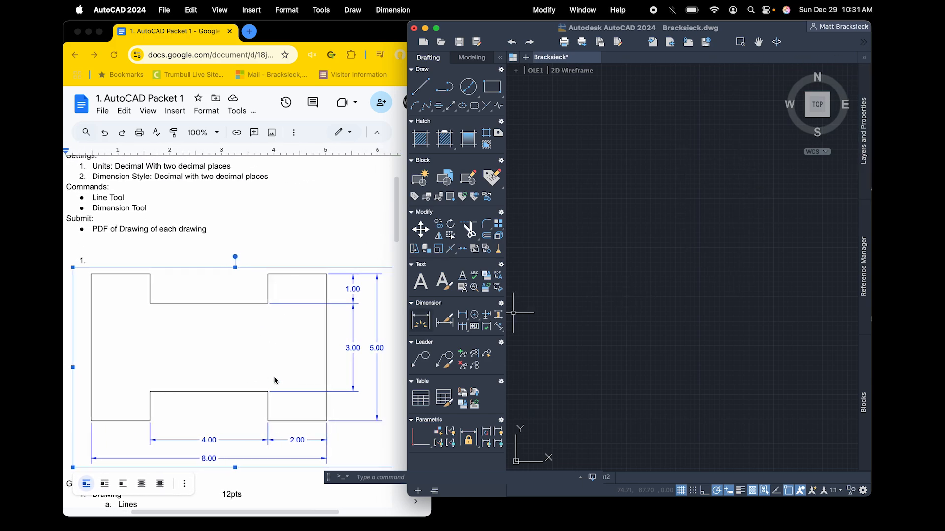
{"action": "scroll", "coordinate": [274, 376], "scroll_direction": "right", "scroll_amount": 2}
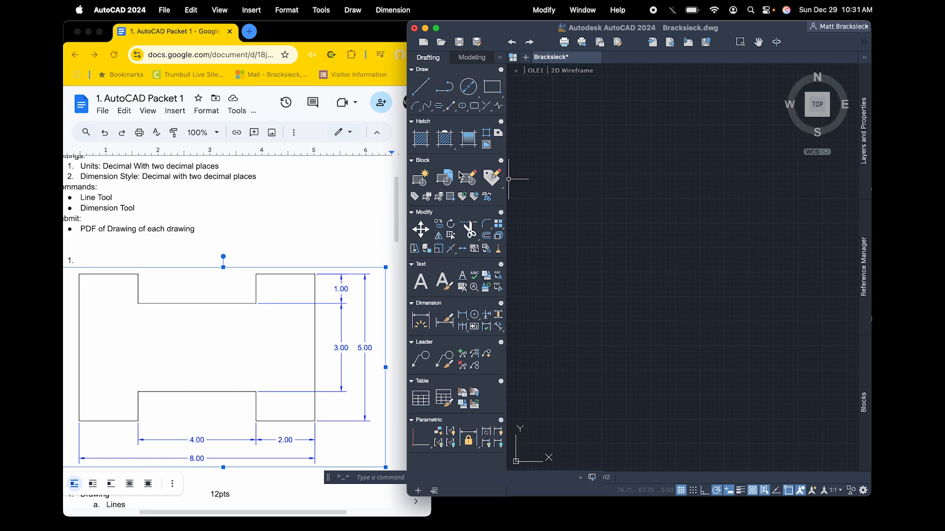
{"action": "left_click", "coordinate": [429, 94]}
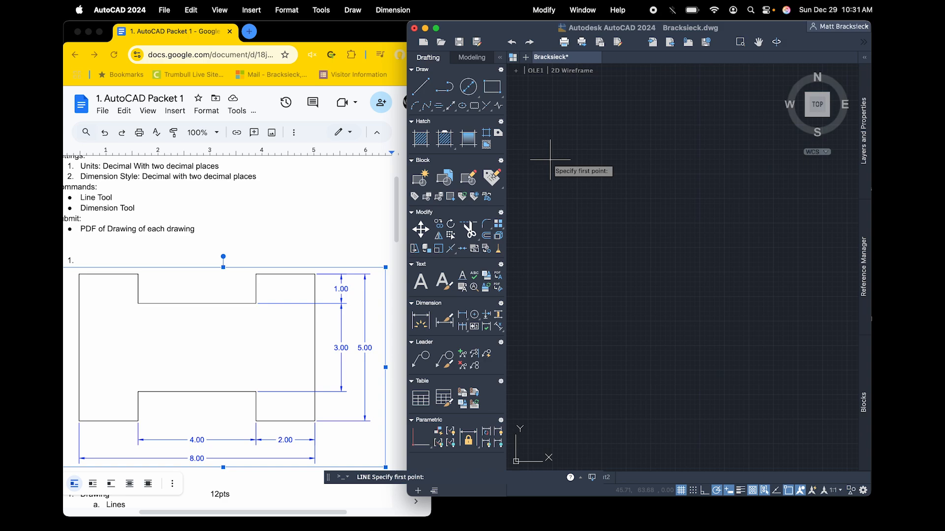
{"action": "left_click", "coordinate": [538, 177]}
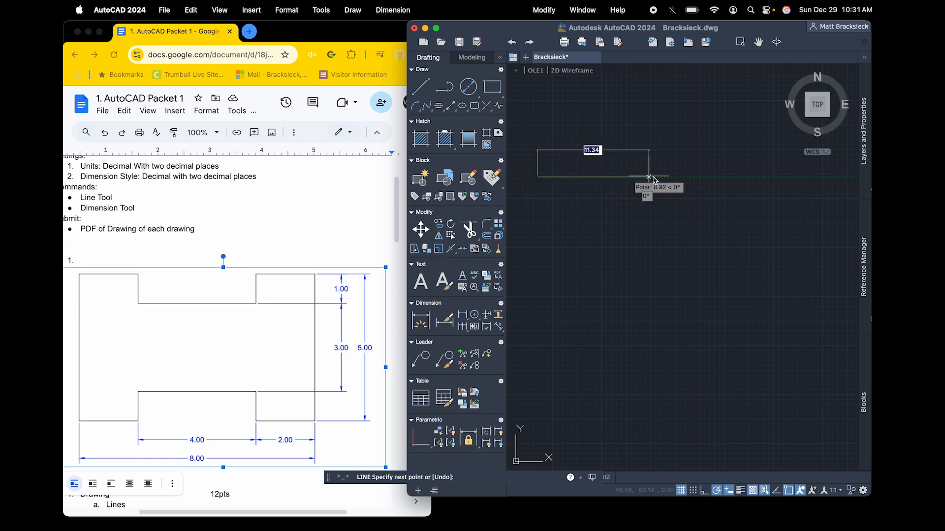
{"action": "type", "text": "2"}
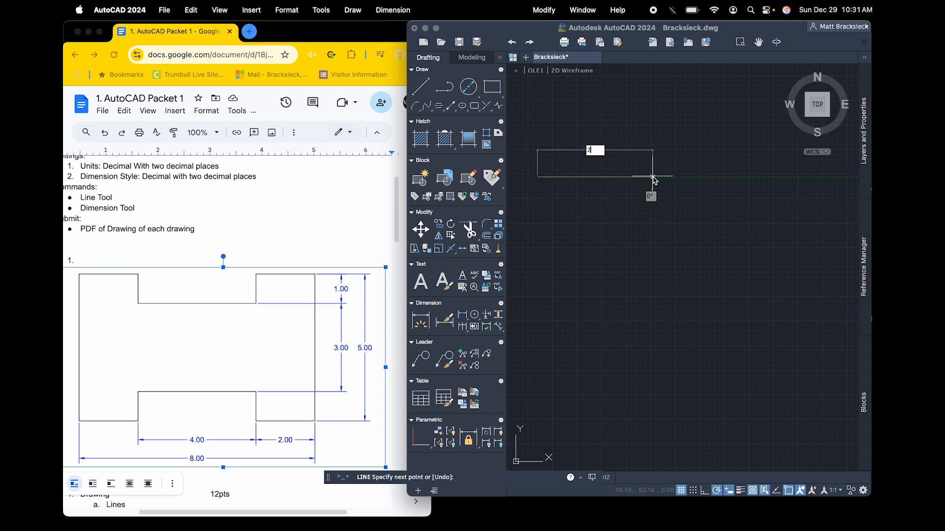
{"action": "key", "text": "Return"}
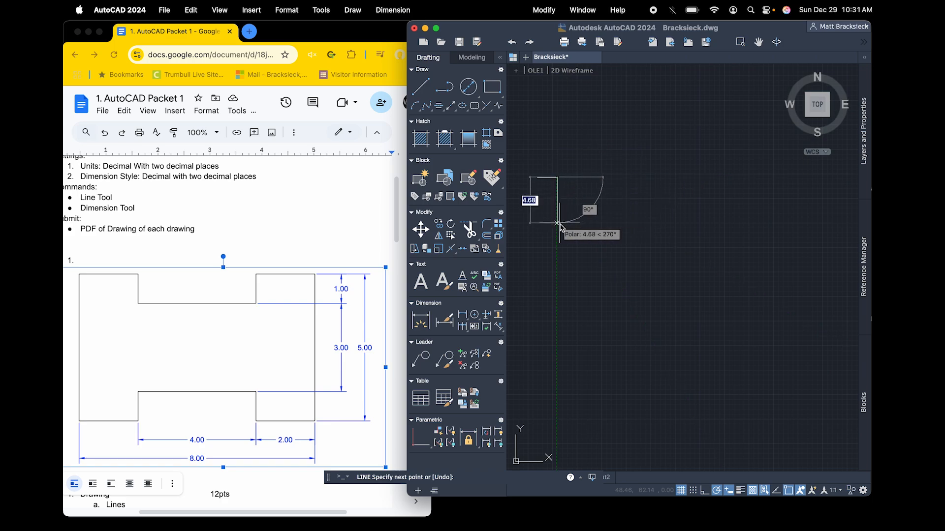
{"action": "type", "text": "1"}
{"action": "key", "text": "Return"}
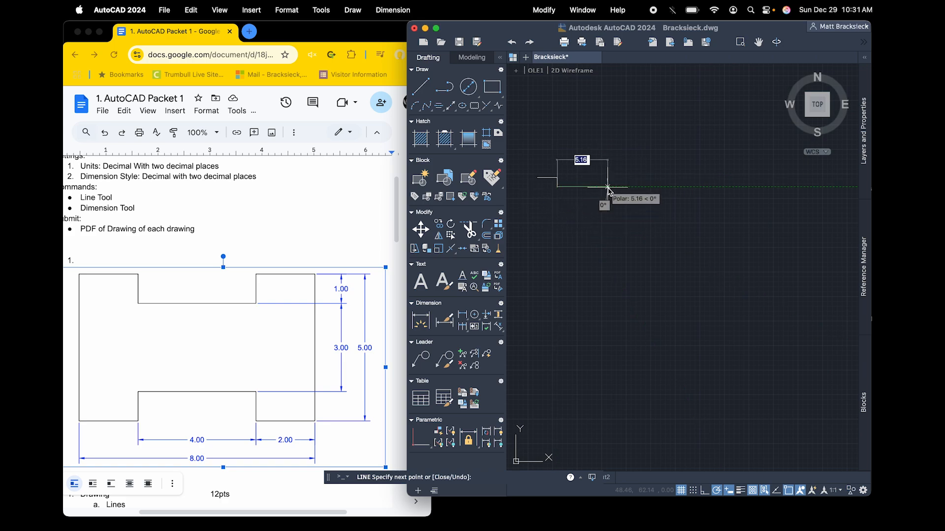
{"action": "type", "text": "4"}
{"action": "key", "text": "Return"}
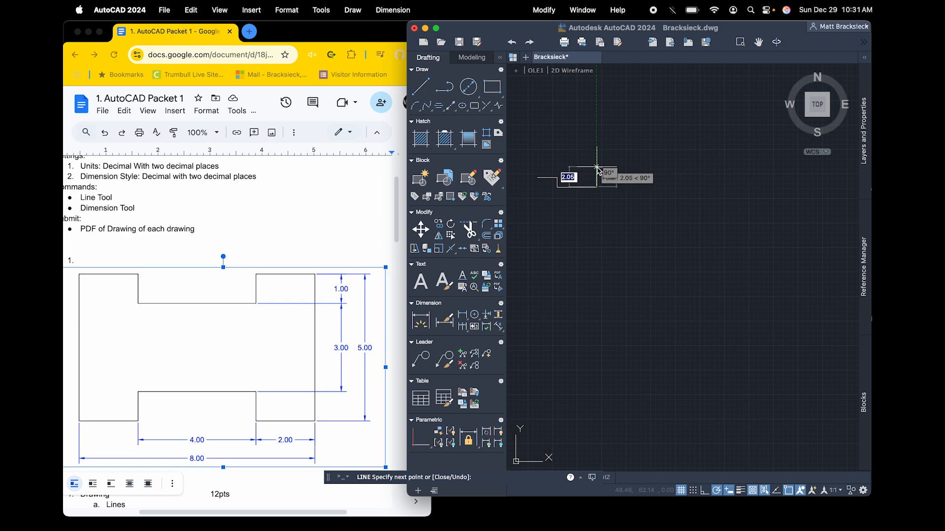
- Continue the outline with lines 1 unit up, 2 units to the right and 5 units down
{"action": "type", "text": "1"}
{"action": "key", "text": "Return"}
{"action": "type", "text": "2"}
{"action": "key", "text": "Return"}
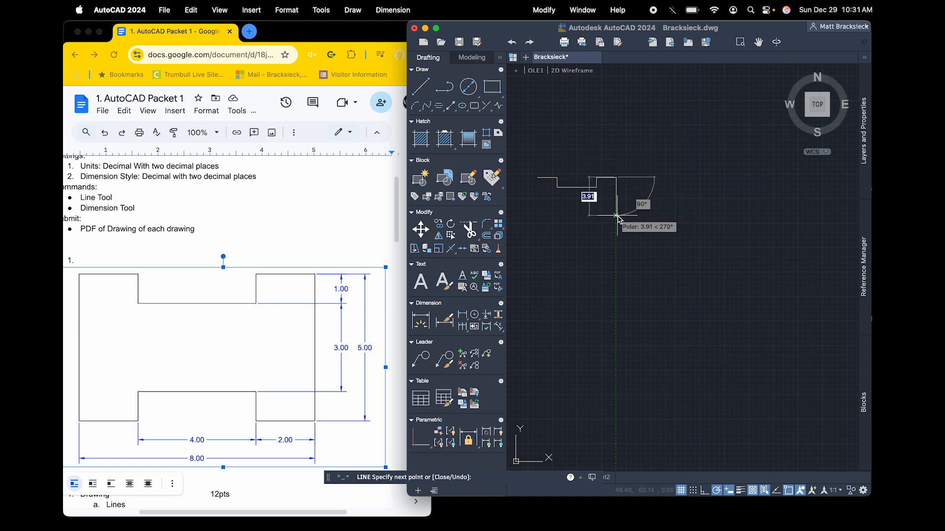
{"action": "type", "text": "5"}
{"action": "key", "text": "Return"}
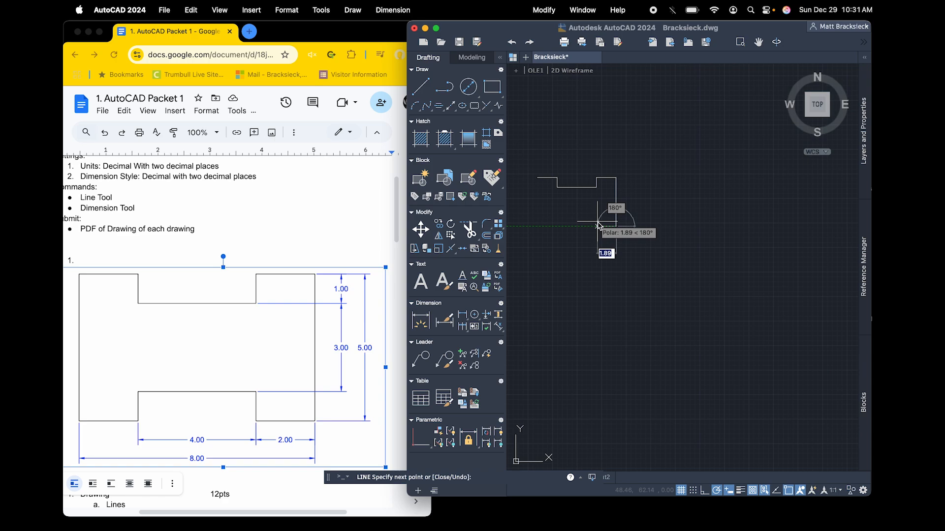
- Continue the outline with lines 2 units to the left, 1 unit up and 4 units to the left
{"action": "type", "text": "2"}
{"action": "key", "text": "Return"}
{"action": "type", "text": "1"}
{"action": "key", "text": "Return"}
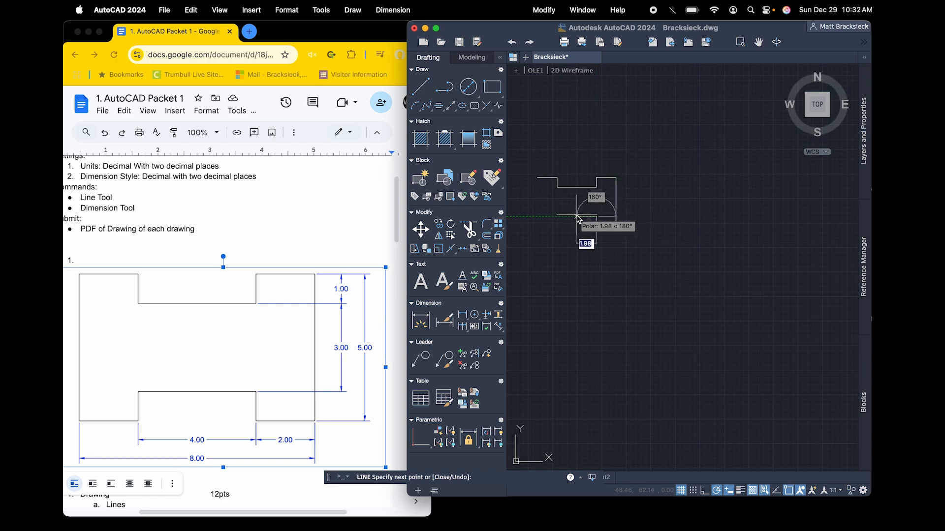
{"action": "type", "text": "4"}
{"action": "key", "text": "Return"}
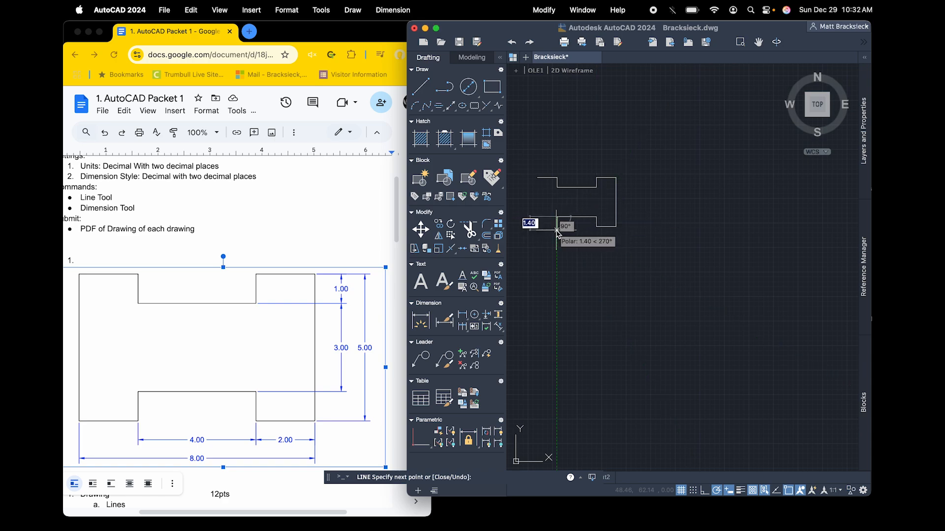
- Finish the outline with lines 1 unit down and 2 units left, closing it at the starting corner
{"action": "type", "text": "1"}
{"action": "key", "text": "Return"}
{"action": "type", "text": "2"}
{"action": "key", "text": "Return"}
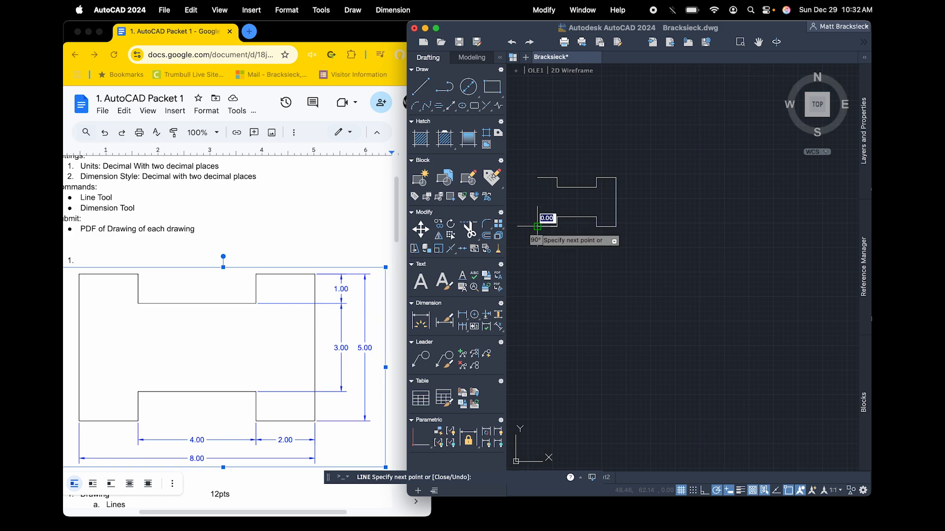
{"action": "left_click", "coordinate": [538, 178]}
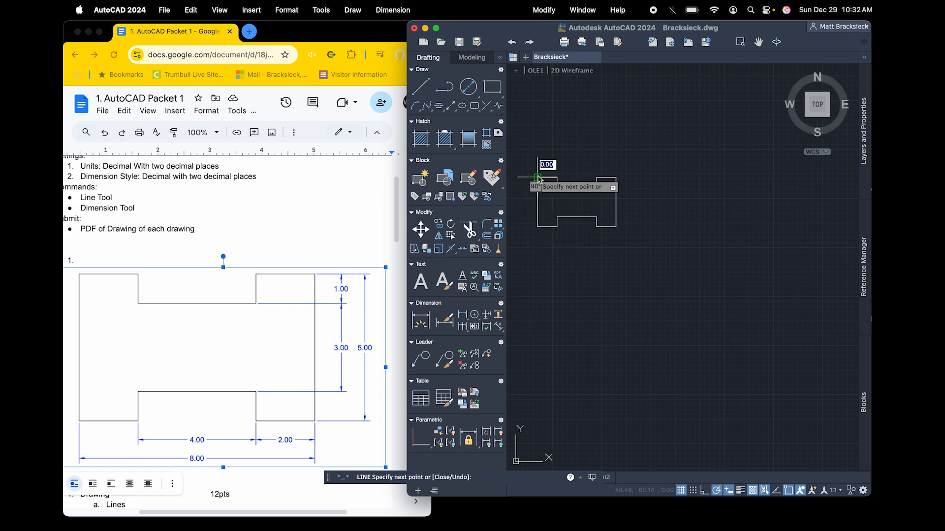
{"action": "key", "text": "Escape"}
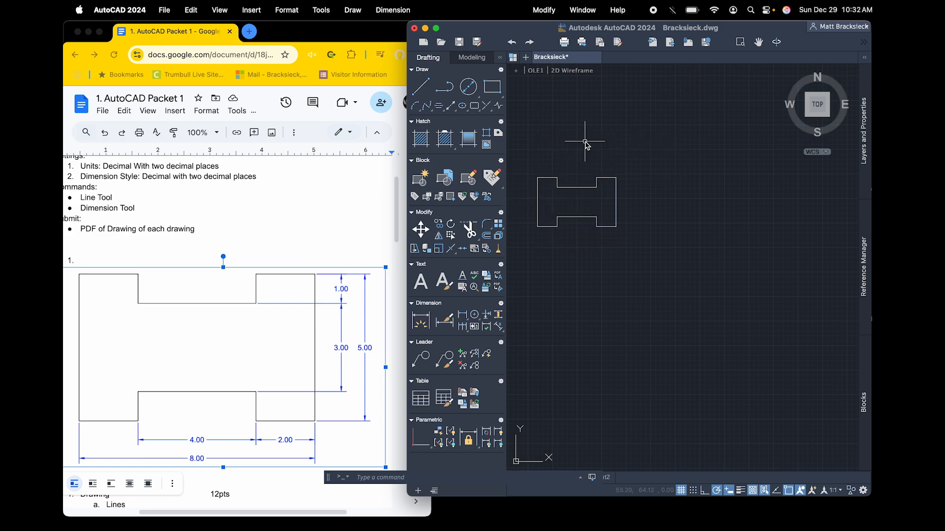
- Dimension the width of the figure's lower notch, placing the dimension just below the outline
{"action": "scroll", "coordinate": [591, 220], "scroll_direction": "down", "scroll_amount": 1}
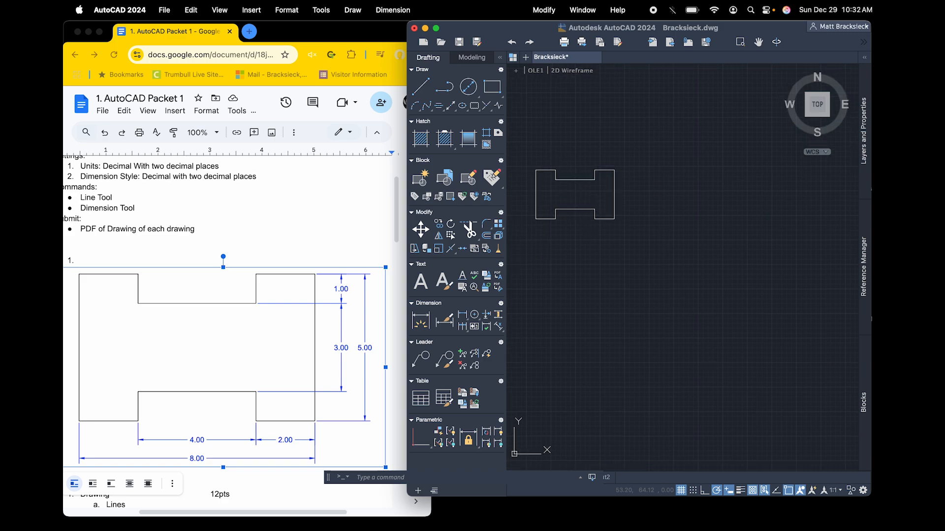
{"action": "scroll", "coordinate": [558, 188], "scroll_direction": "up", "scroll_amount": 3}
{"action": "scroll", "coordinate": [559, 192], "scroll_direction": "left", "scroll_amount": 5}
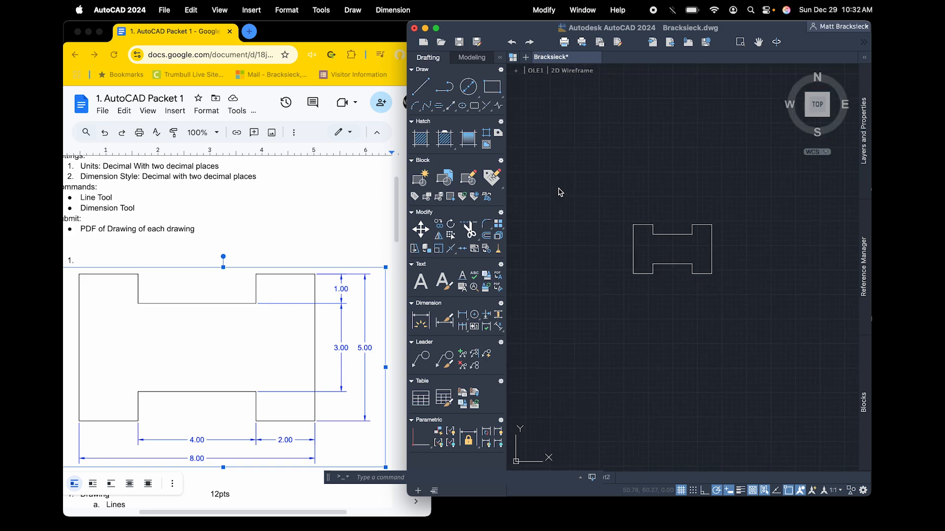
{"action": "scroll", "coordinate": [685, 260], "scroll_direction": "right", "scroll_amount": 2}
{"action": "scroll", "coordinate": [684, 260], "scroll_direction": "up", "scroll_amount": 6}
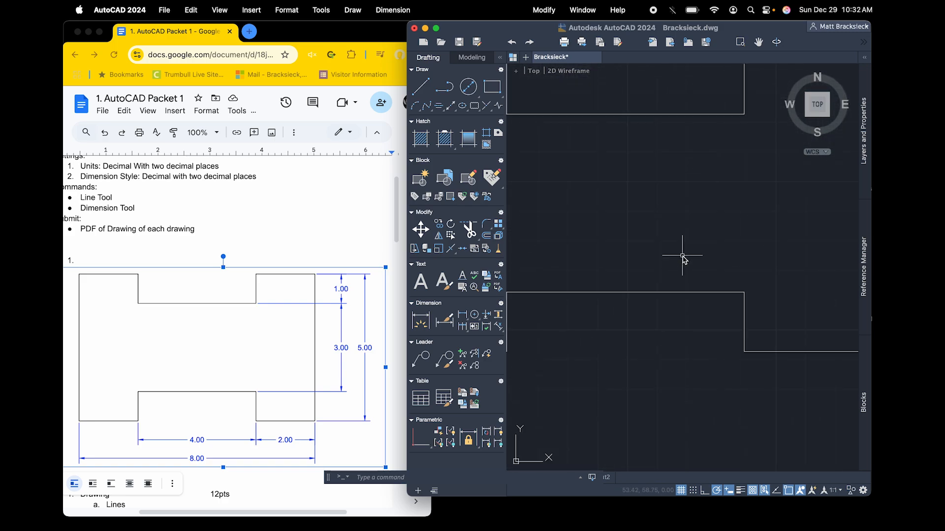
{"action": "scroll", "coordinate": [684, 260], "scroll_direction": "down", "scroll_amount": 3}
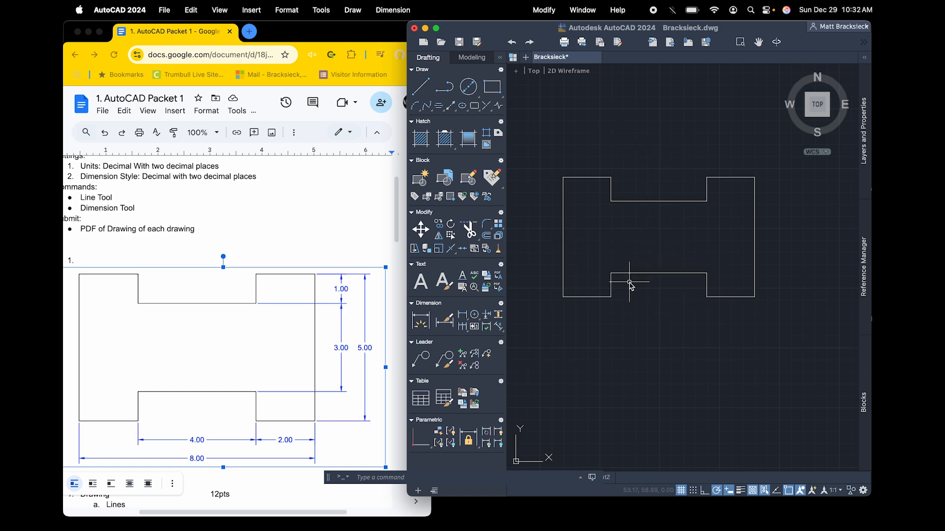
{"action": "left_click", "coordinate": [421, 321]}
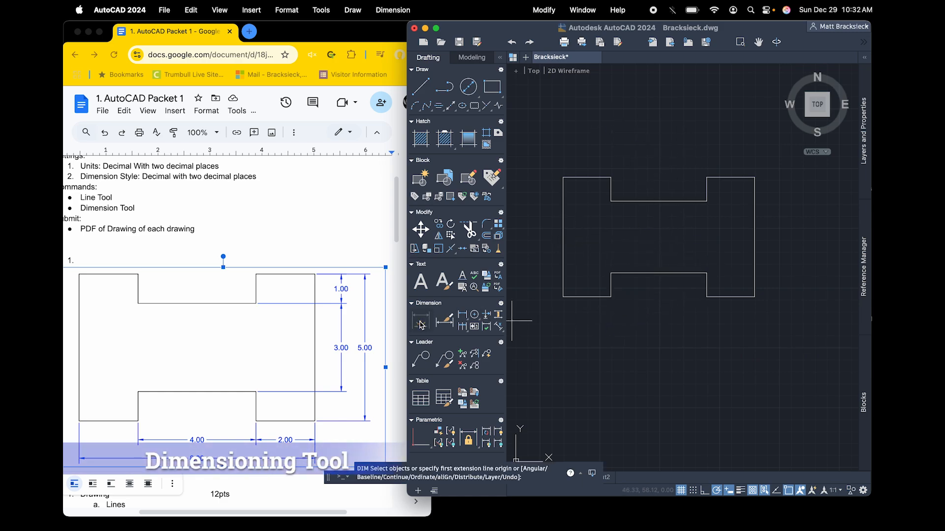
{"action": "left_click", "coordinate": [611, 273]}
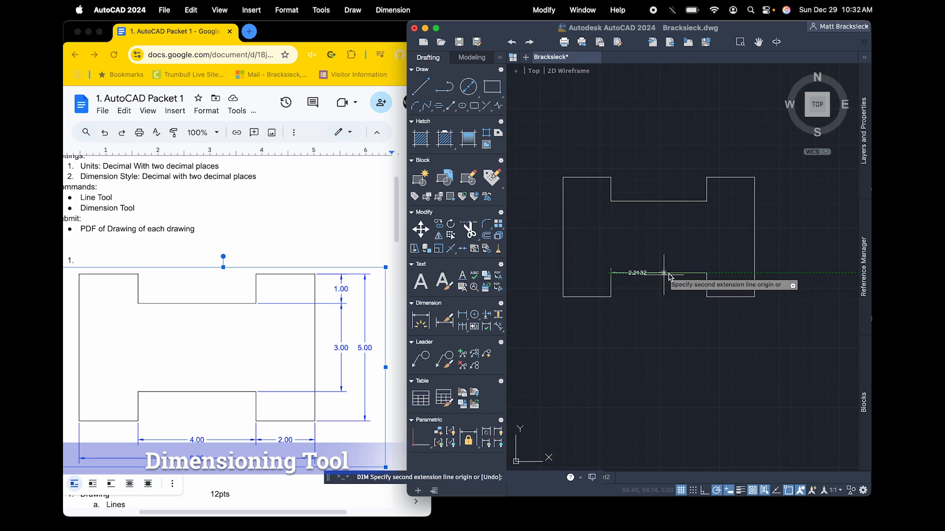
{"action": "left_click", "coordinate": [706, 273]}
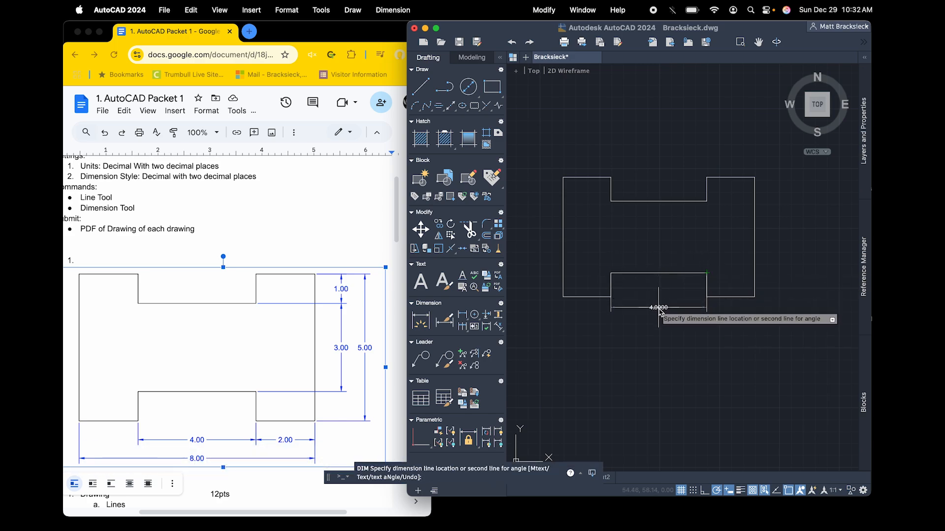
{"action": "left_click", "coordinate": [660, 311]}
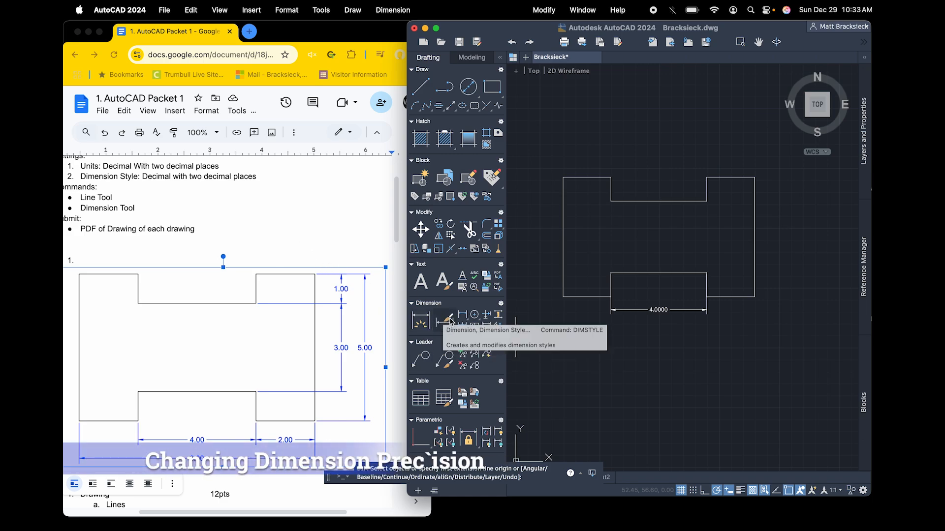
- Modify the Standard dimension style so the linear dimensions in its primary units use a precision of 0.00
{"action": "left_click", "coordinate": [446, 324]}
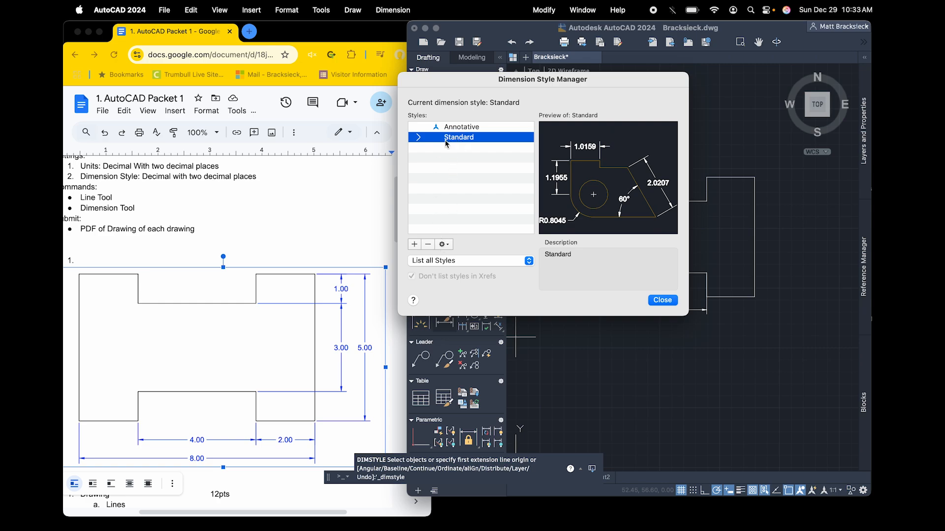
{"action": "left_click", "coordinate": [444, 245]}
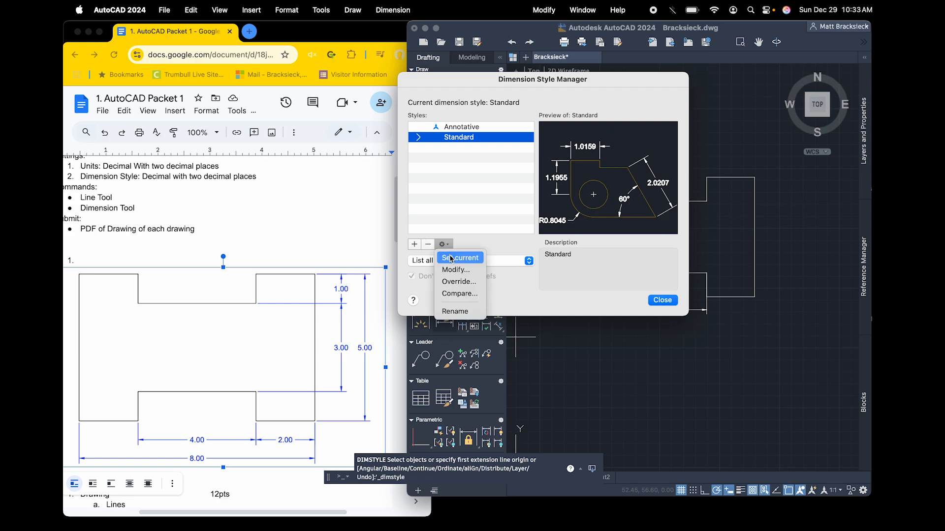
{"action": "left_click", "coordinate": [451, 270]}
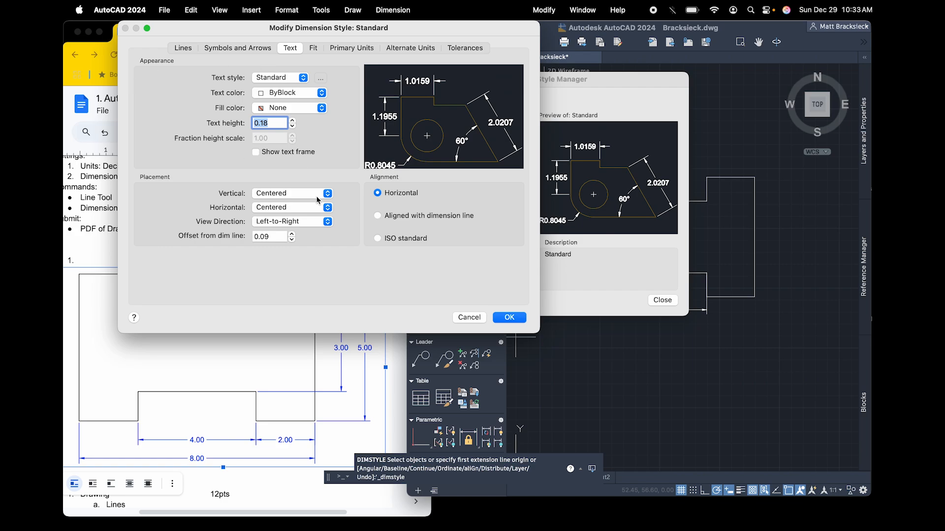
{"action": "left_click", "coordinate": [347, 49]}
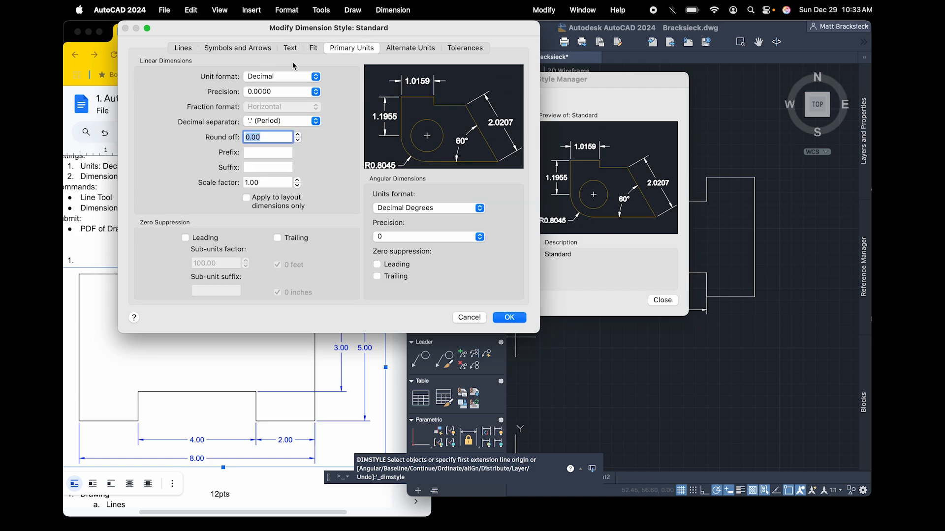
{"action": "left_click", "coordinate": [317, 93]}
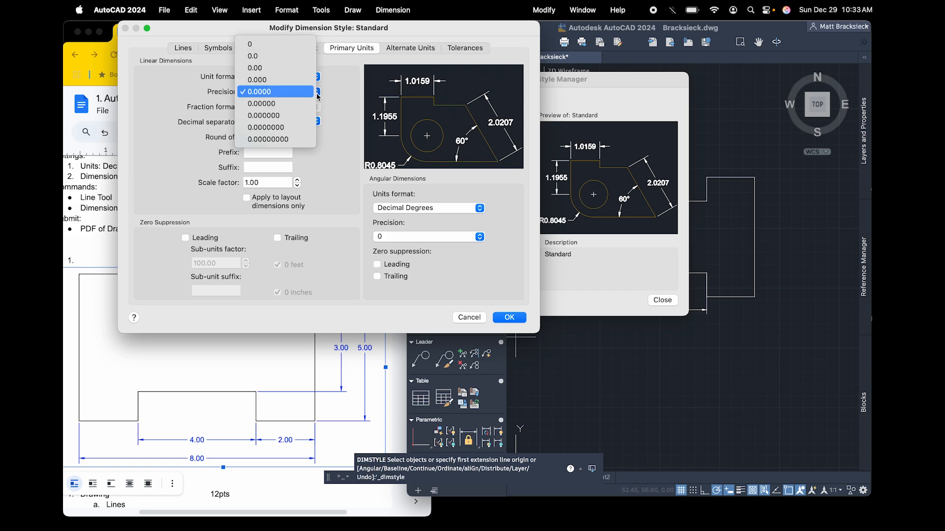
{"action": "left_click", "coordinate": [302, 71]}
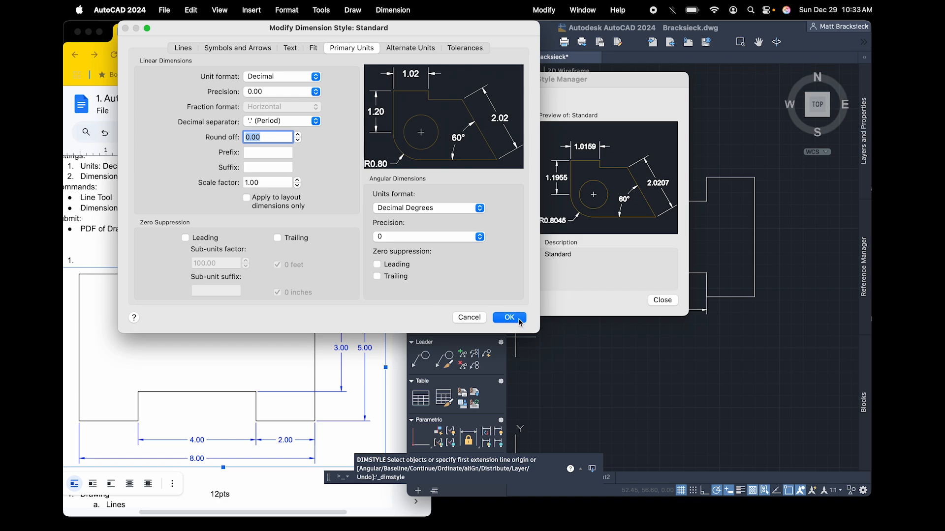
{"action": "left_click", "coordinate": [511, 320]}
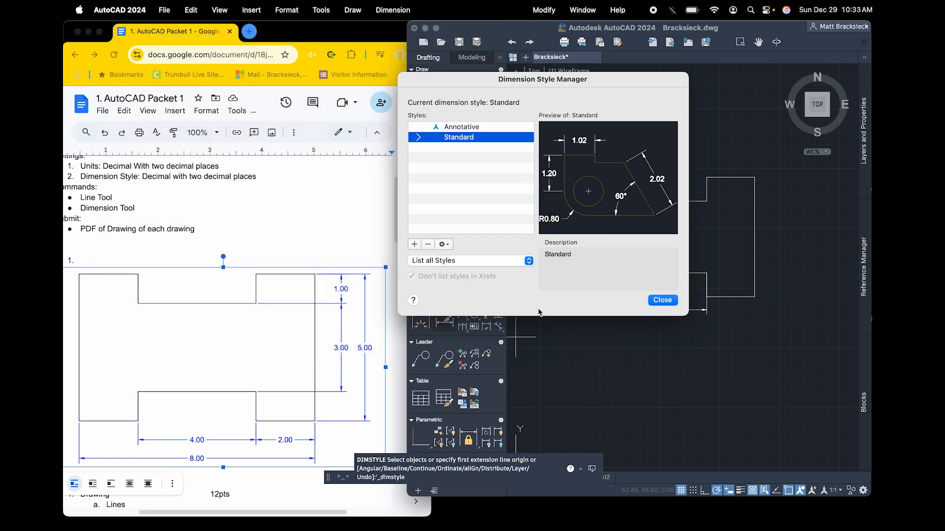
{"action": "left_click", "coordinate": [662, 301]}
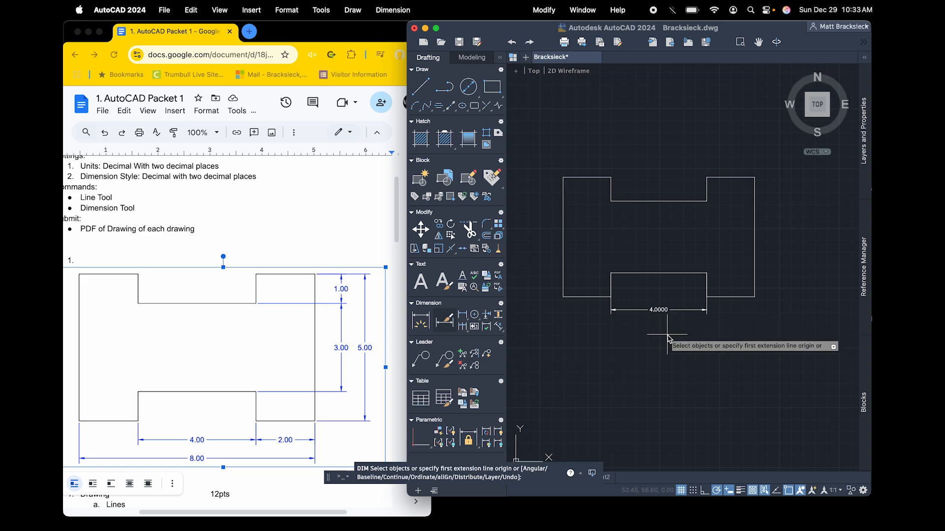
- Delete the existing dimension below the figure's lower notch
{"action": "left_click", "coordinate": [649, 310]}
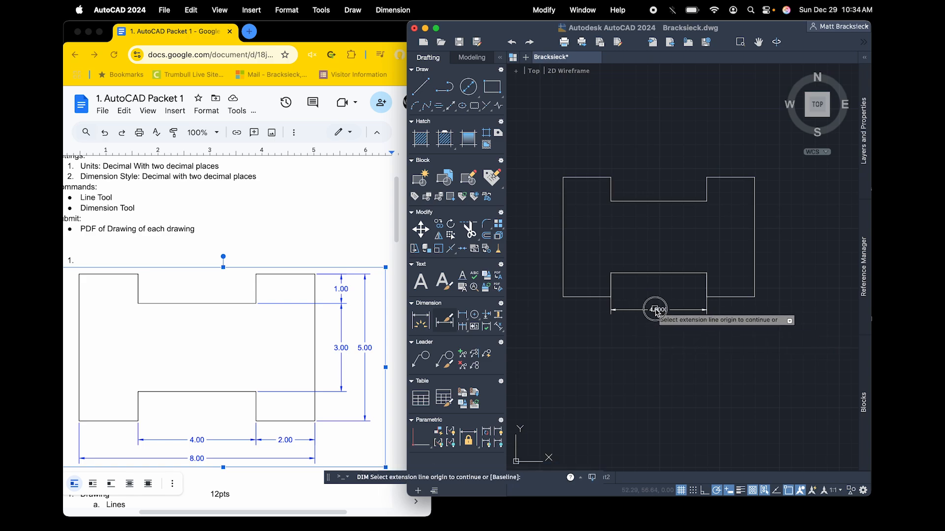
{"action": "key", "text": "Escape"}
{"action": "left_click", "coordinate": [650, 310]}
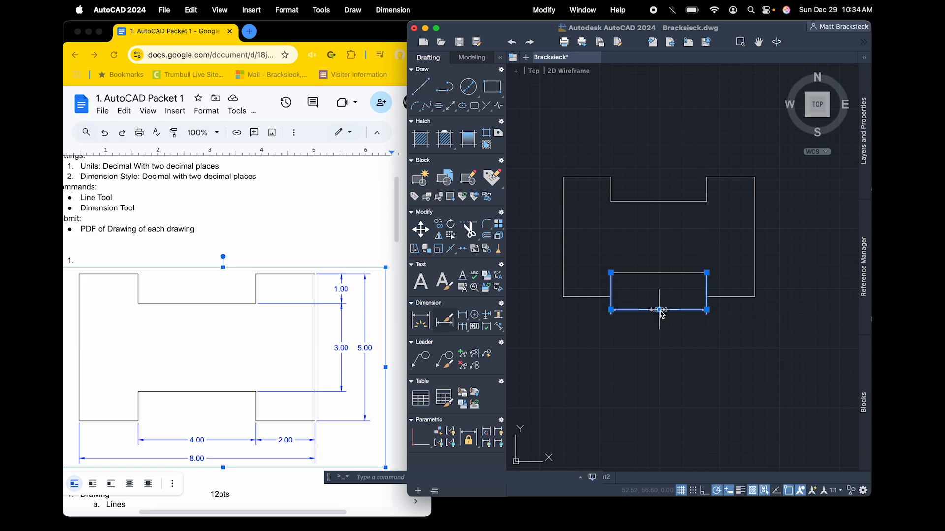
{"action": "mouse_move", "coordinate": [660, 310]}
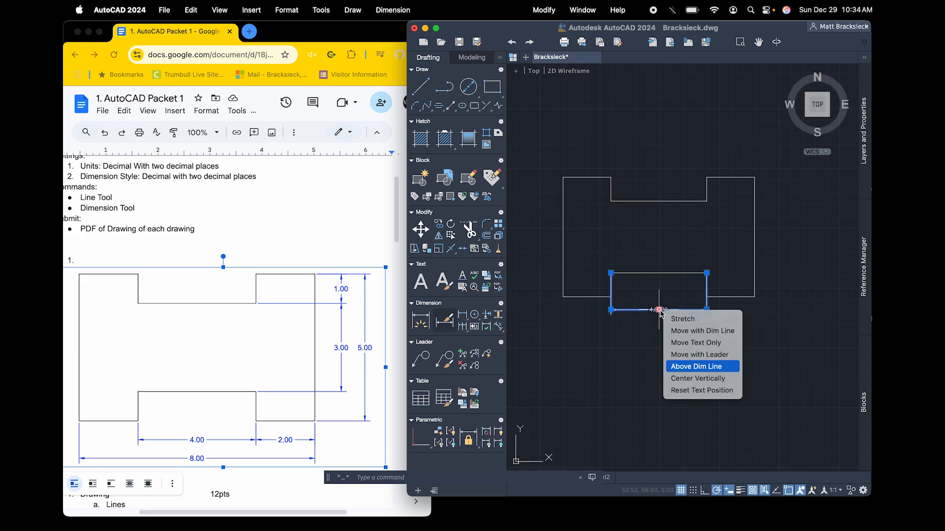
{"action": "left_click", "coordinate": [695, 366]}
{"action": "key", "text": "Delete"}
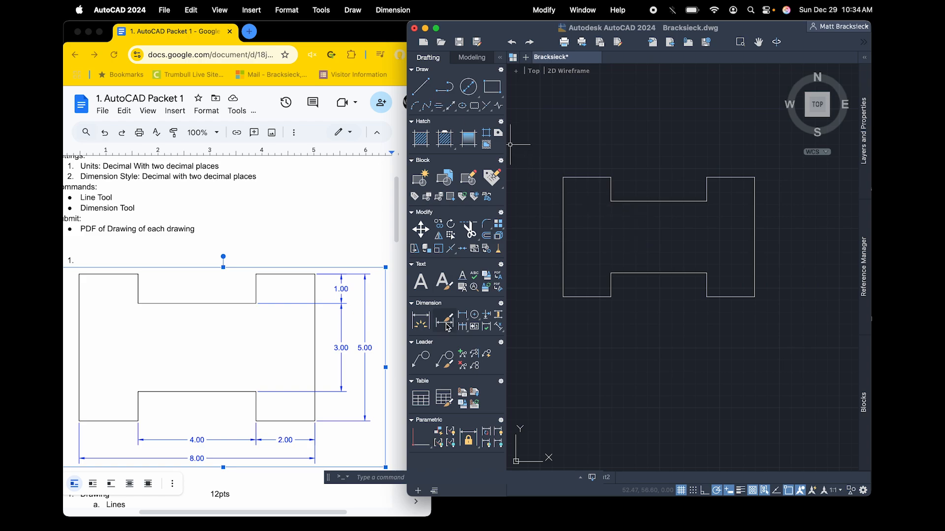
- Dimension the widths of the lower notch and the bottom-right edge, aligning both dimensions just below the figure
{"action": "left_click", "coordinate": [420, 321]}
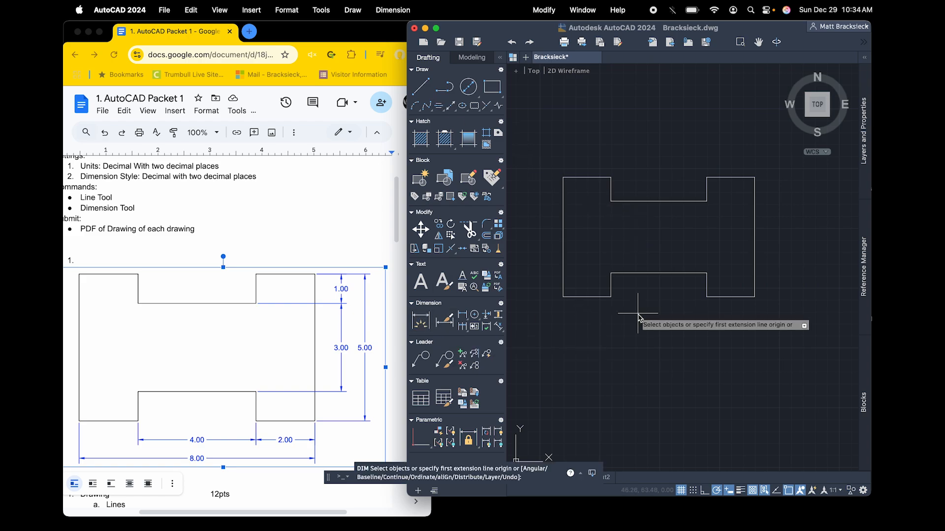
{"action": "left_click", "coordinate": [611, 274]}
{"action": "left_click", "coordinate": [707, 274]}
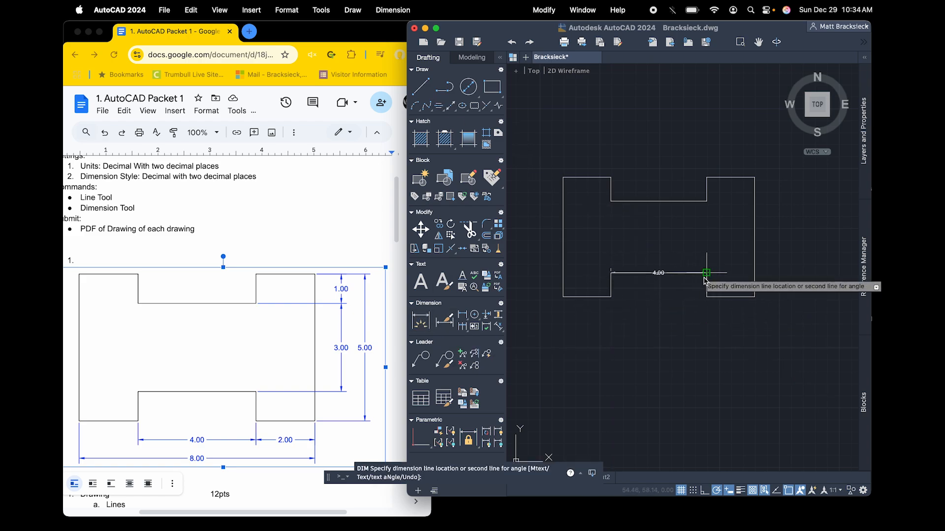
{"action": "left_click", "coordinate": [660, 311]}
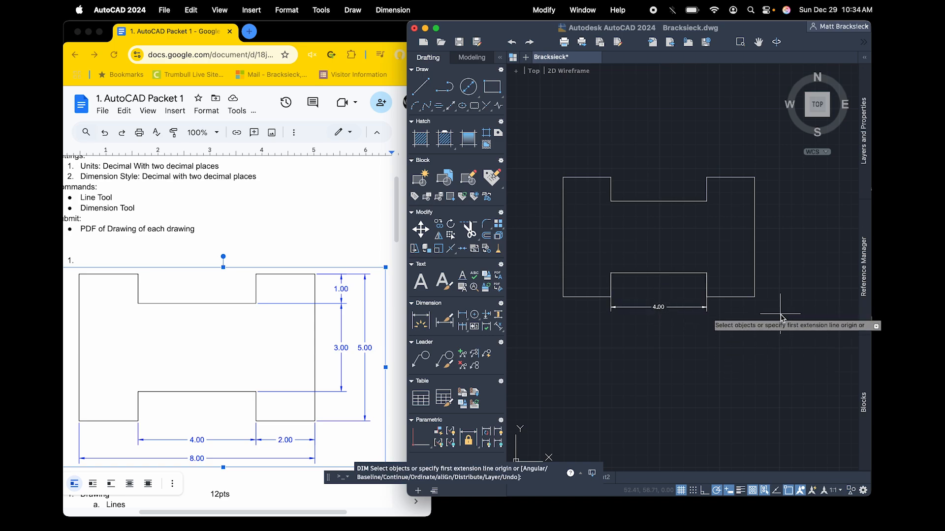
{"action": "left_click", "coordinate": [755, 297]}
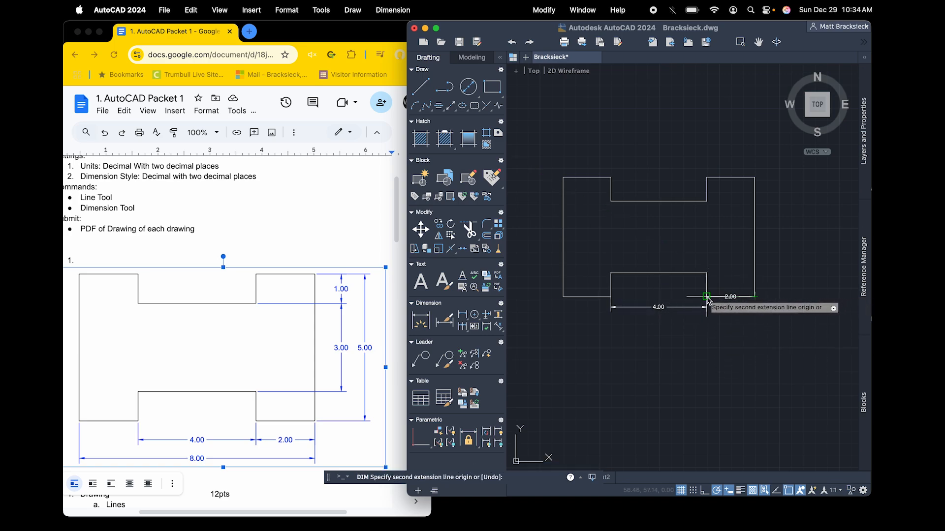
{"action": "left_click", "coordinate": [708, 297]}
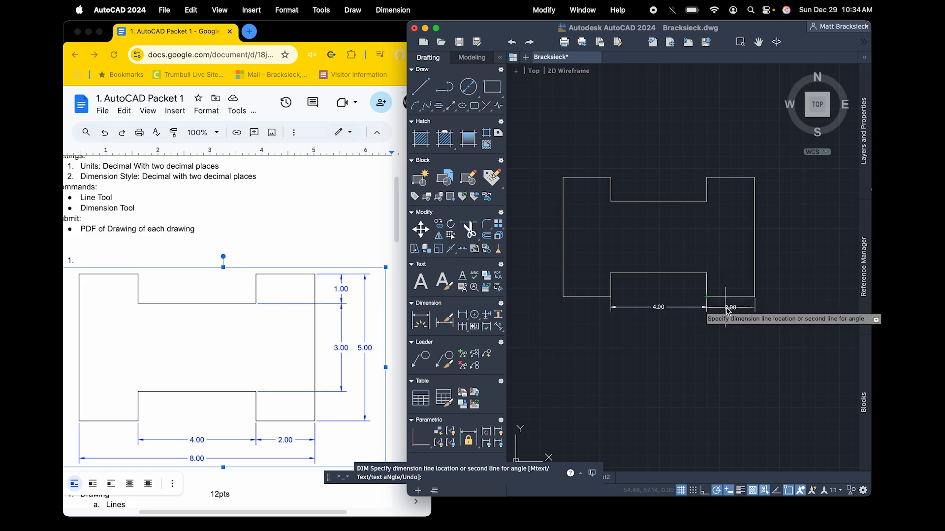
{"action": "left_click", "coordinate": [727, 311]}
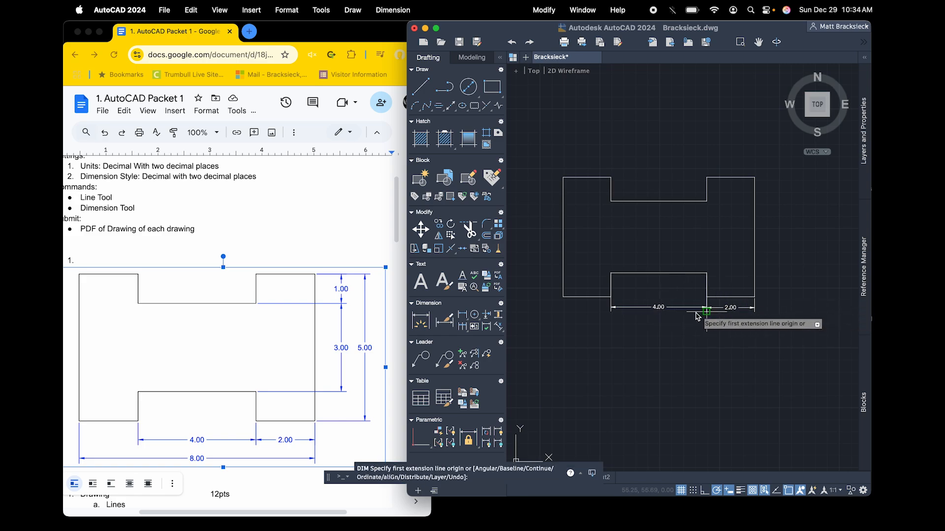
- Dimension the figure's overall width between its bottom outer corners, placing it below the two shorter dimensions
{"action": "left_click", "coordinate": [564, 297]}
{"action": "left_click", "coordinate": [754, 296]}
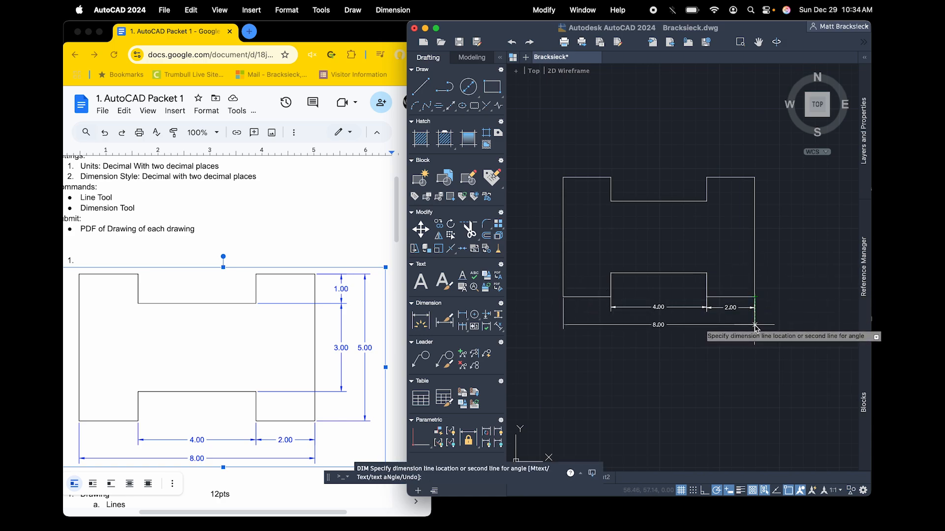
{"action": "left_click", "coordinate": [755, 326]}
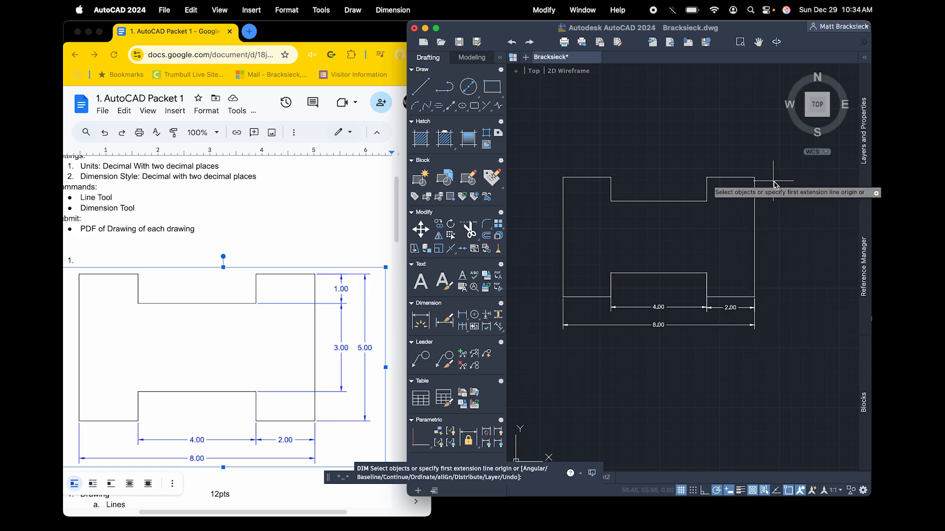
{"action": "key", "text": "Escape"}
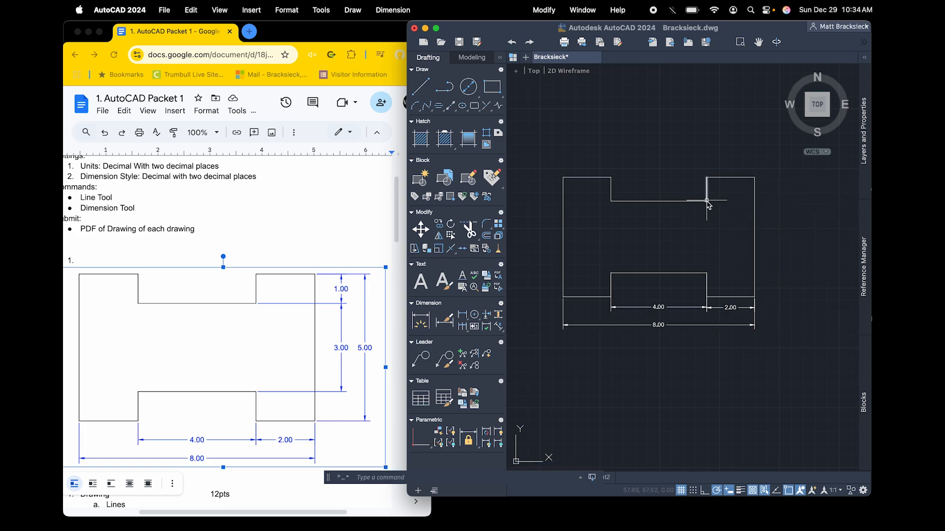
- Dimension the vertical distance between the upper and lower notches' horizontal edges, placing it just outside the figure's right side
{"action": "left_click", "coordinate": [421, 321]}
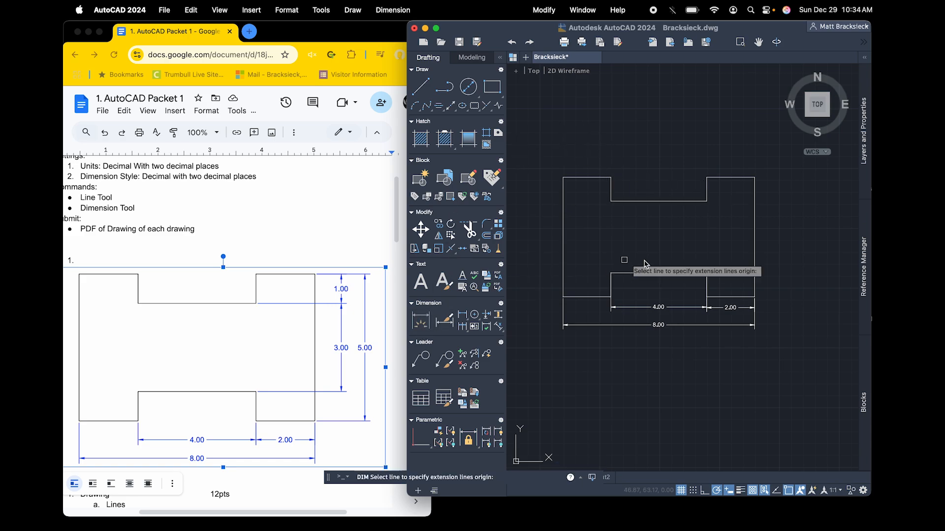
{"action": "left_click", "coordinate": [707, 201]}
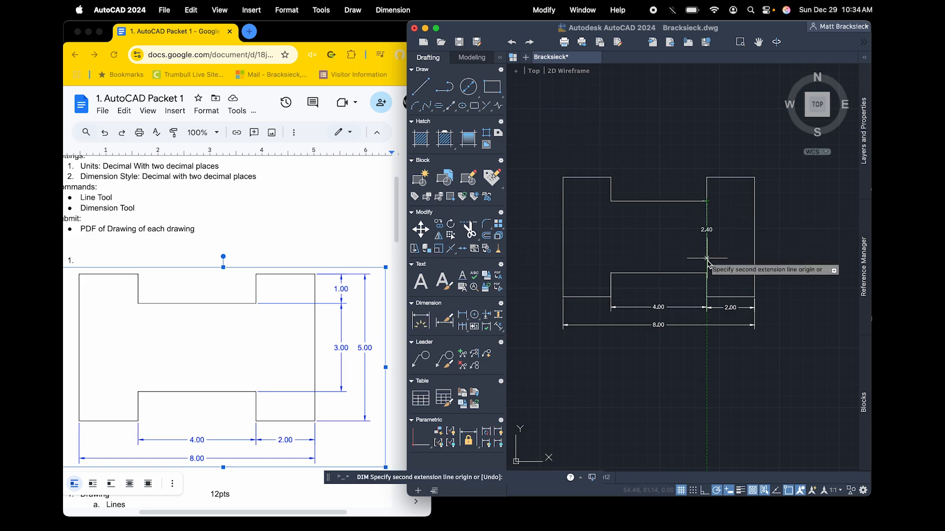
{"action": "left_click", "coordinate": [707, 273]}
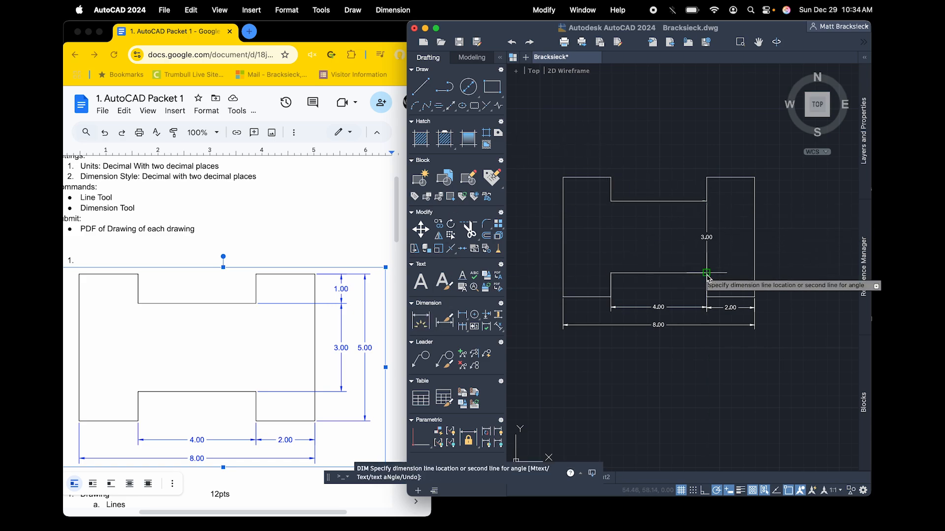
{"action": "left_click", "coordinate": [774, 242]}
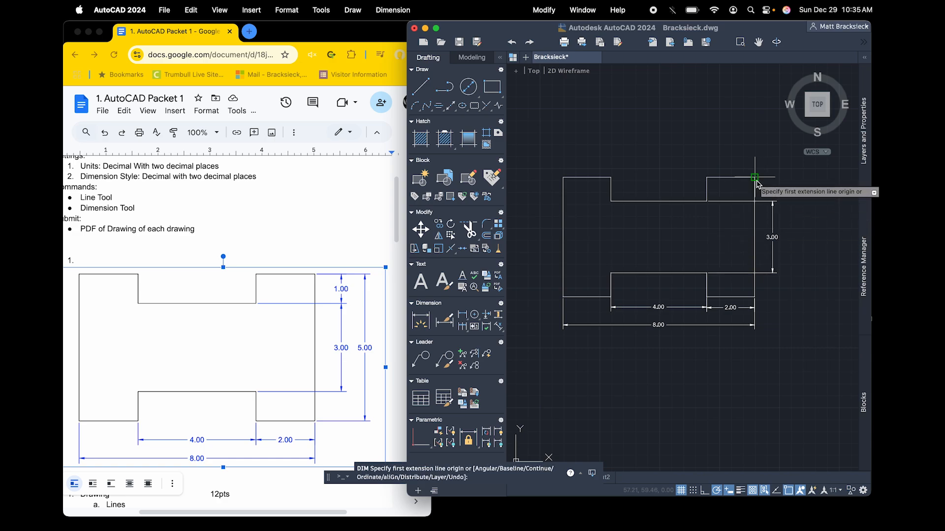
- Dimension the depth of the upper notch along its right edge, aligning it above the vertical dimension between the notches
{"action": "left_click", "coordinate": [707, 177]}
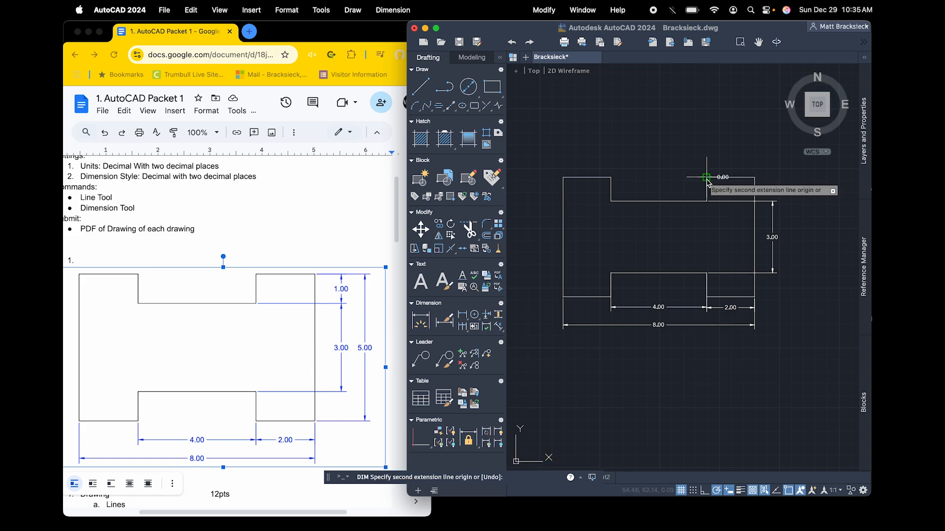
{"action": "left_click", "coordinate": [707, 202]}
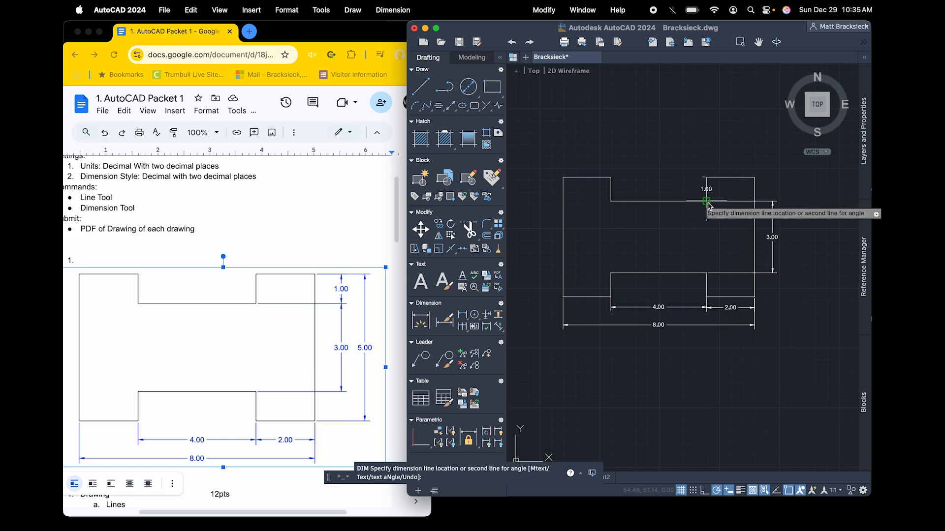
{"action": "left_click", "coordinate": [772, 203]}
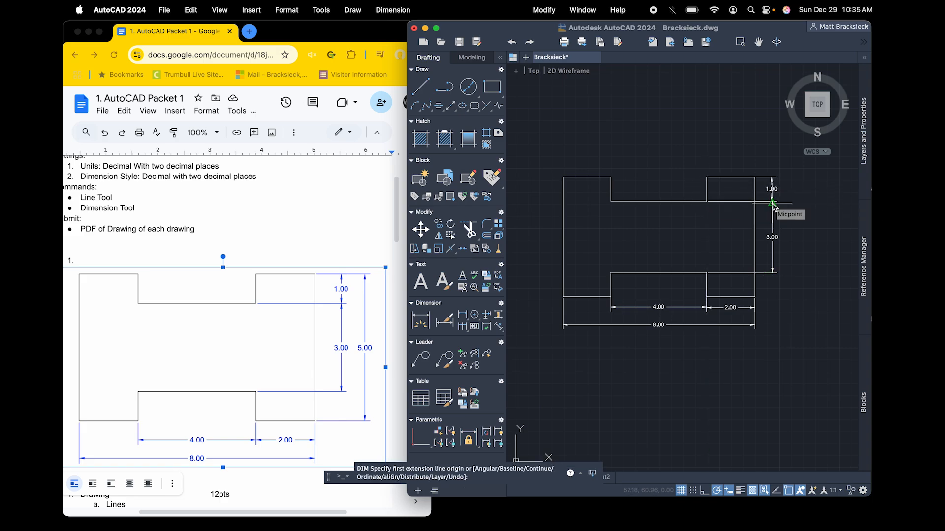
- Dimension the figure's overall height between its right outer corners, placing it outside the two shorter vertical dimensions
{"action": "left_click", "coordinate": [754, 177]}
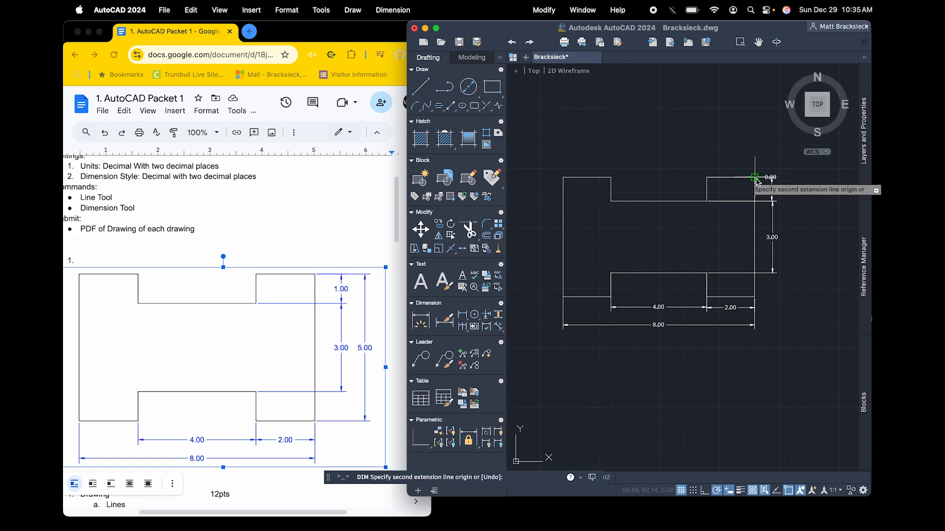
{"action": "left_click", "coordinate": [755, 296]}
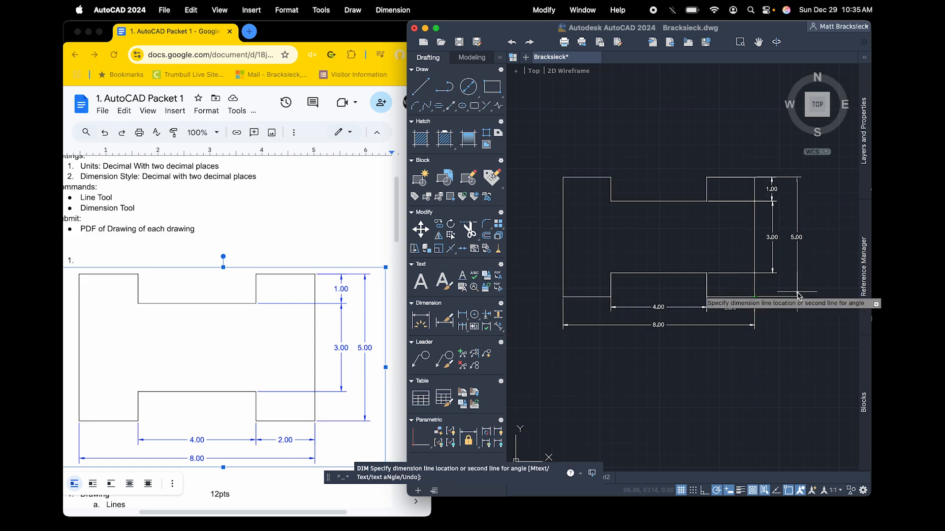
{"action": "left_click", "coordinate": [798, 296]}
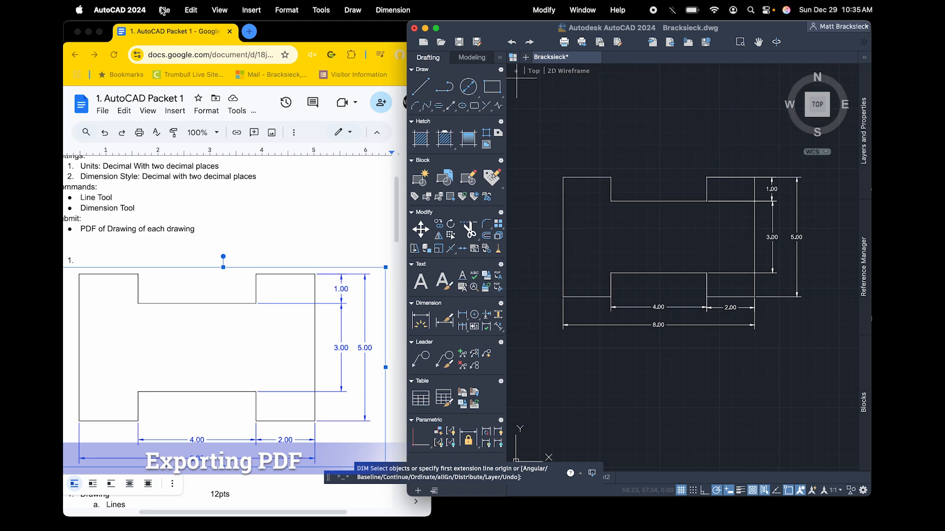
{"action": "left_click", "coordinate": [164, 10]}
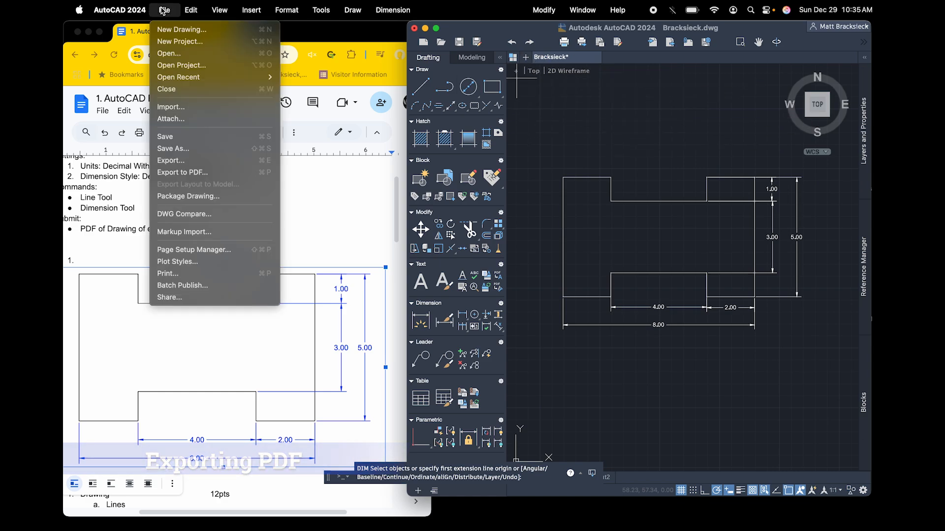
{"action": "left_click", "coordinate": [173, 172]}
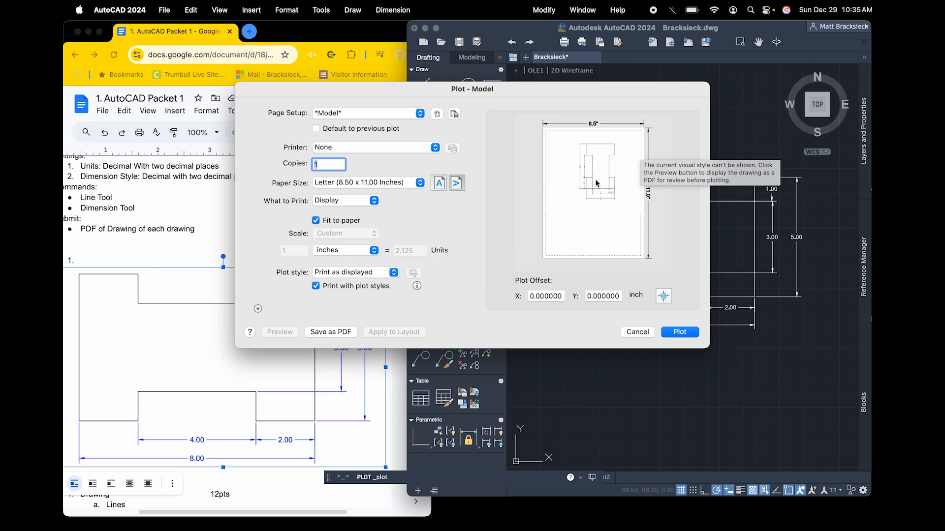
{"action": "left_click", "coordinate": [648, 337]}
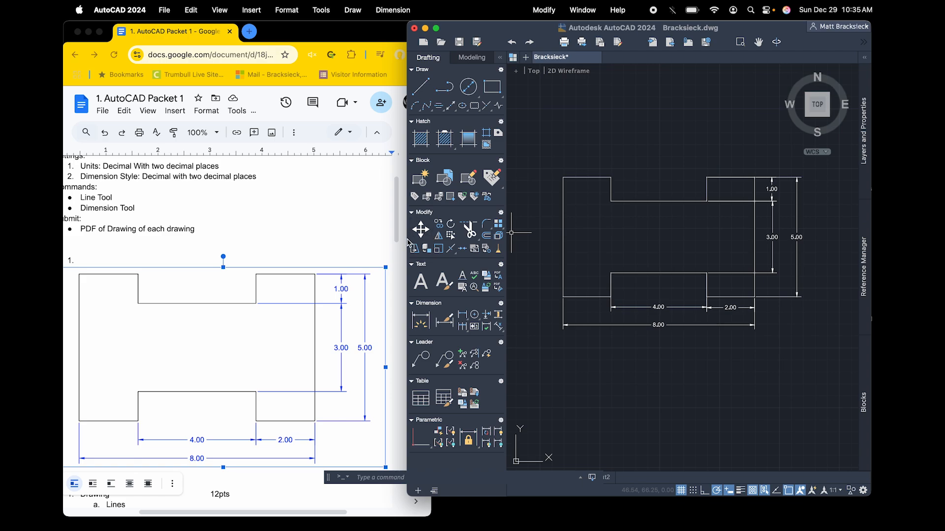
- Widen the drawing window over the reference document and enlarge the dimensioned figure until it fills the display area
{"action": "mouse_move", "coordinate": [408, 241]}
{"action": "left_mouse_down"}
{"action": "mouse_move", "coordinate": [347, 231]}
{"action": "mouse_move", "coordinate": [78, 231]}
{"action": "left_mouse_up"}
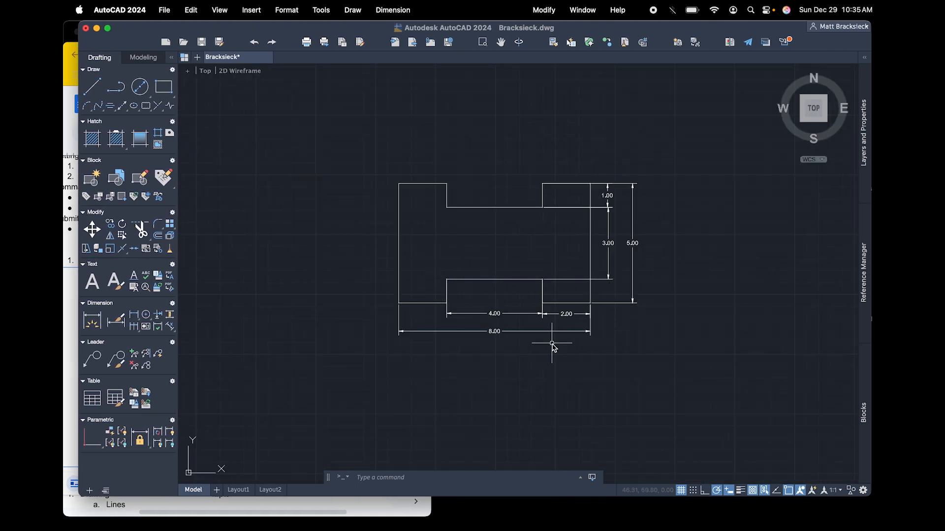
{"action": "scroll", "coordinate": [552, 345], "scroll_direction": "up", "scroll_amount": 5}
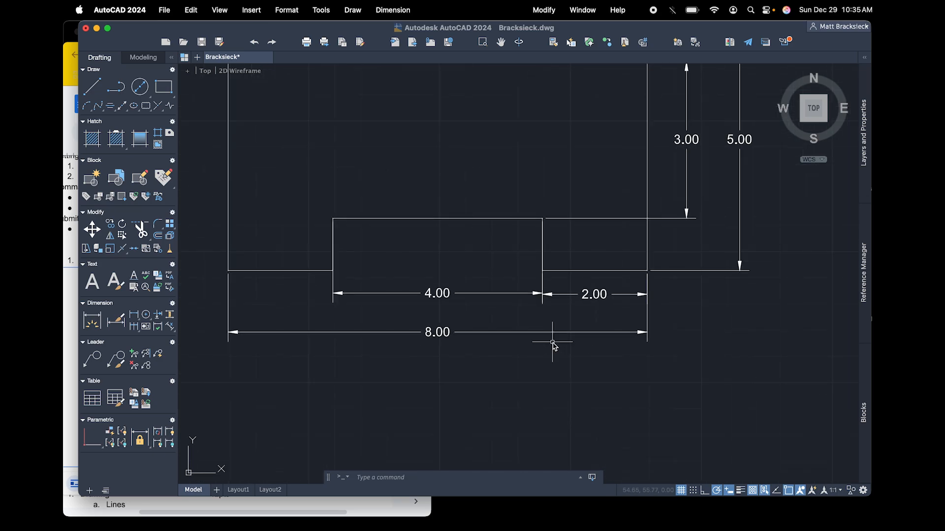
{"action": "scroll", "coordinate": [553, 343], "scroll_direction": "up", "scroll_amount": 8}
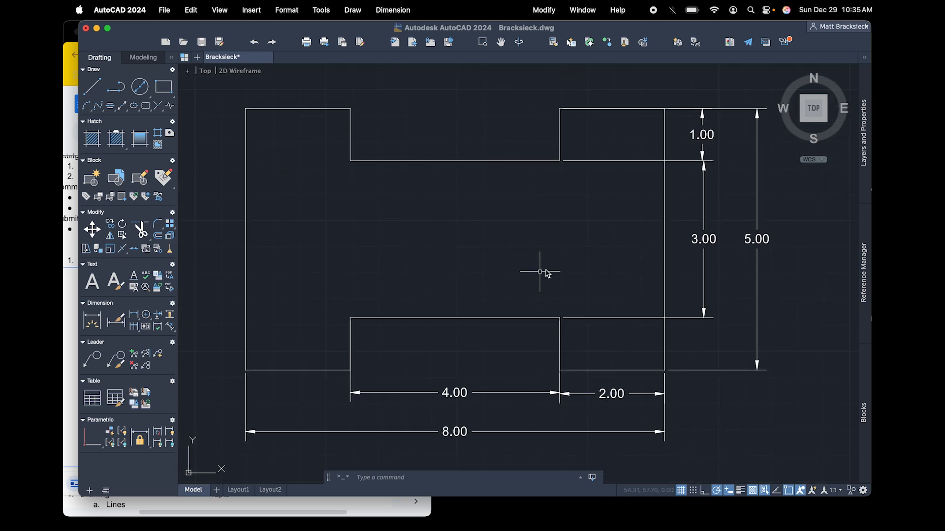
- Export the displayed drawing as a PDF on the Desktop, adding "1st drawing" to the end of the suggested file name
{"action": "left_click", "coordinate": [164, 11]}
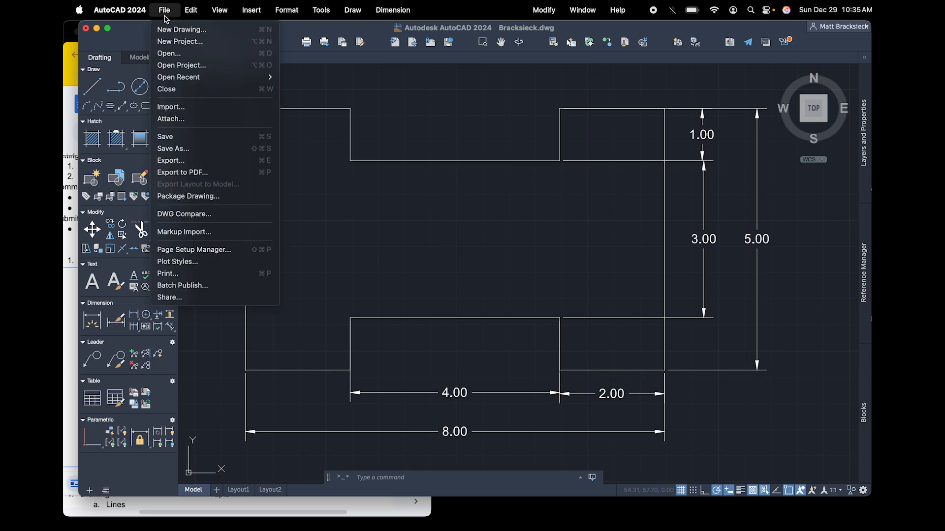
{"action": "left_click", "coordinate": [182, 173]}
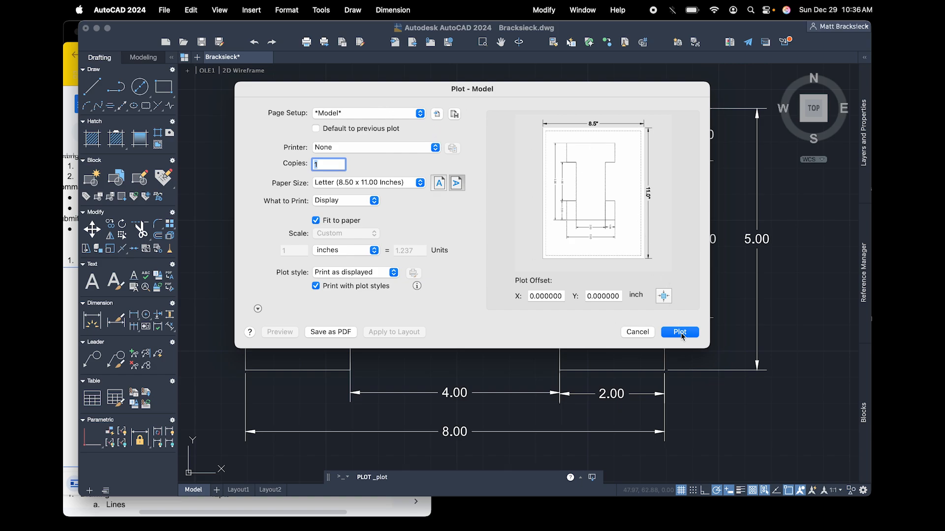
{"action": "left_click", "coordinate": [318, 331]}
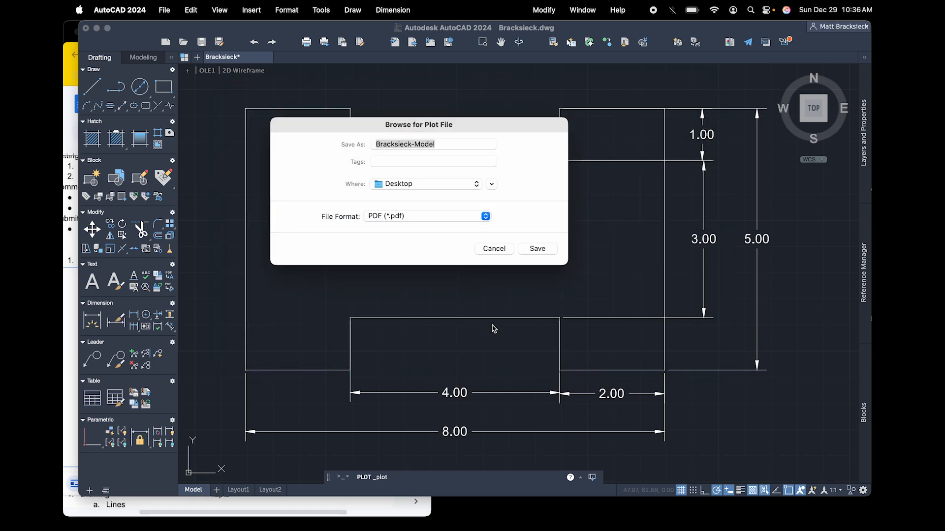
{"action": "left_click", "coordinate": [445, 147]}
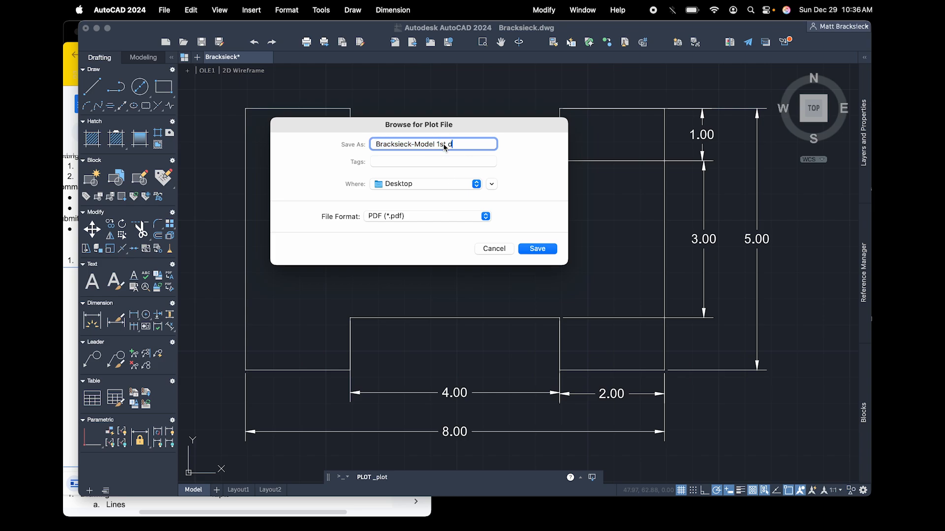
{"action": "type", "text": "1st drawing"}
{"action": "left_click", "coordinate": [537, 250]}
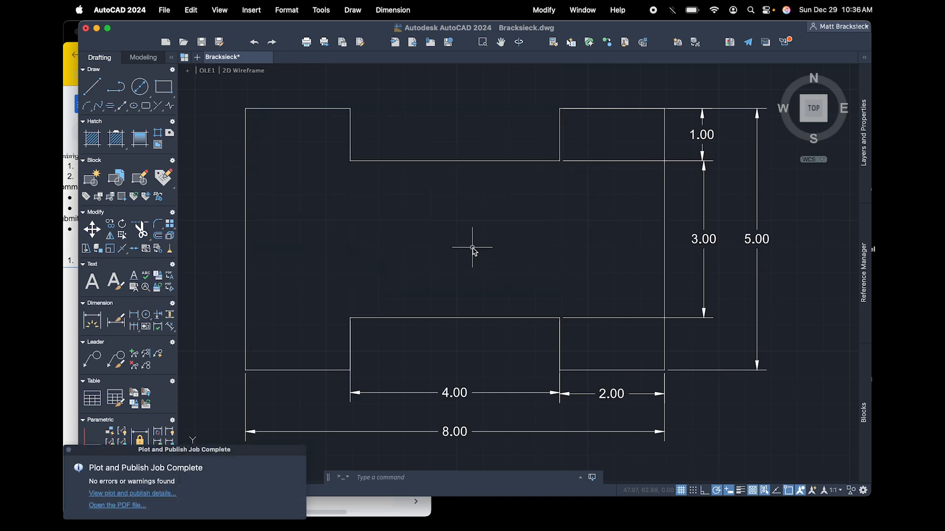
- Check the desktop for the exported PDF file and return to the drawing
{"action": "key", "text": "ctrl+Up"}
{"action": "left_click", "coordinate": [474, 252]}
{"action": "key", "text": "F11"}
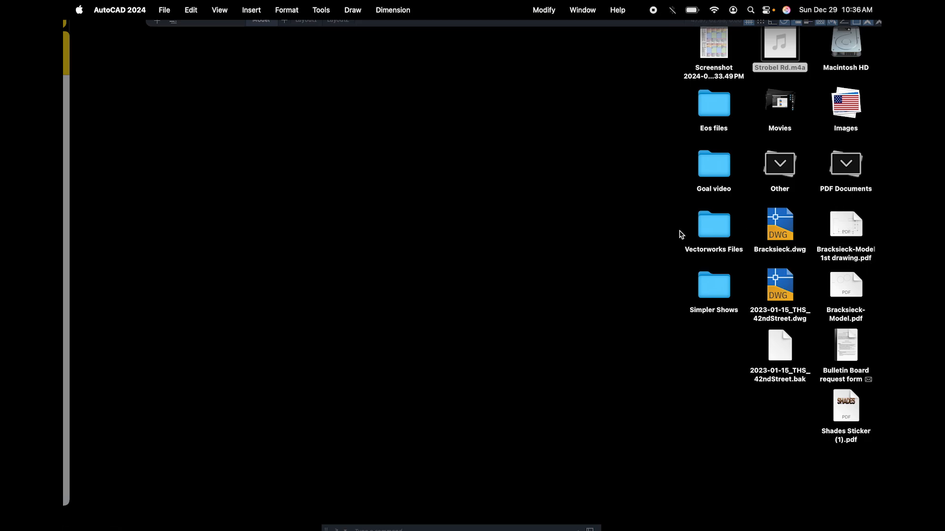
{"action": "left_click", "coordinate": [468, 223]}
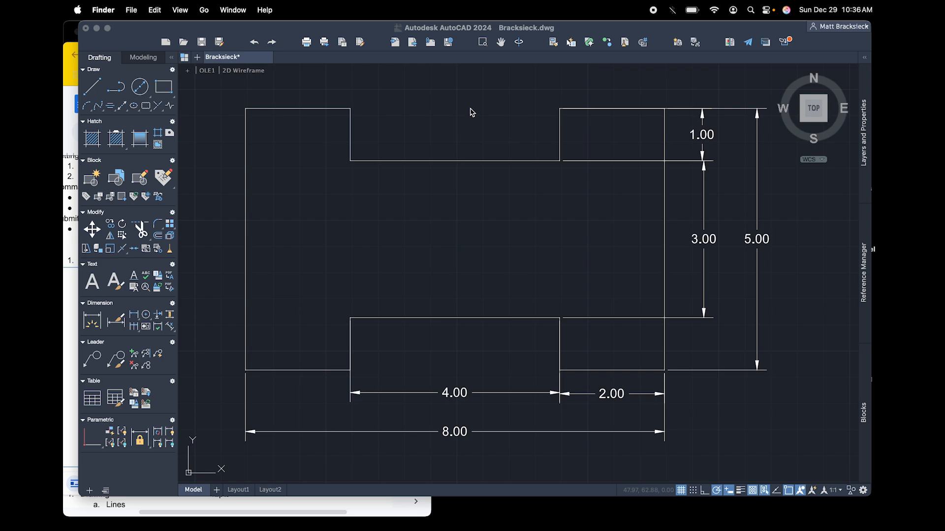